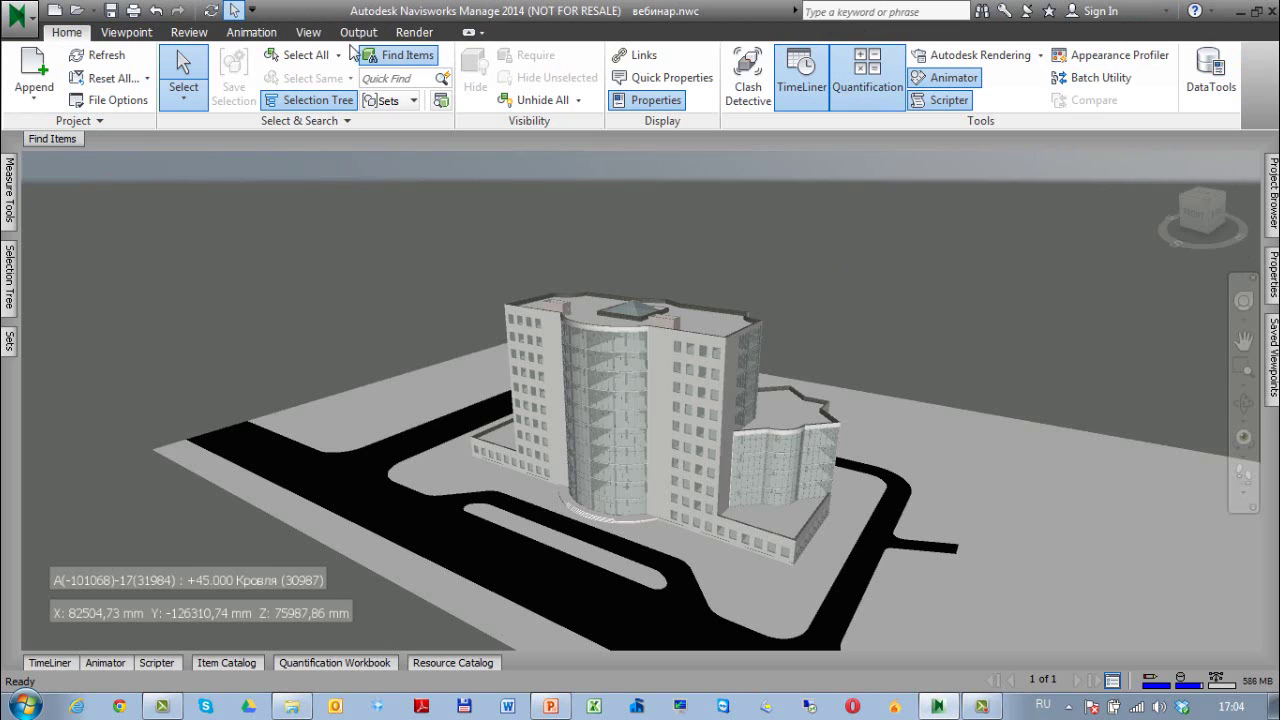
# - Check which dockable windows are currently enabled for display in the workspace
pyautogui.click(312, 36)
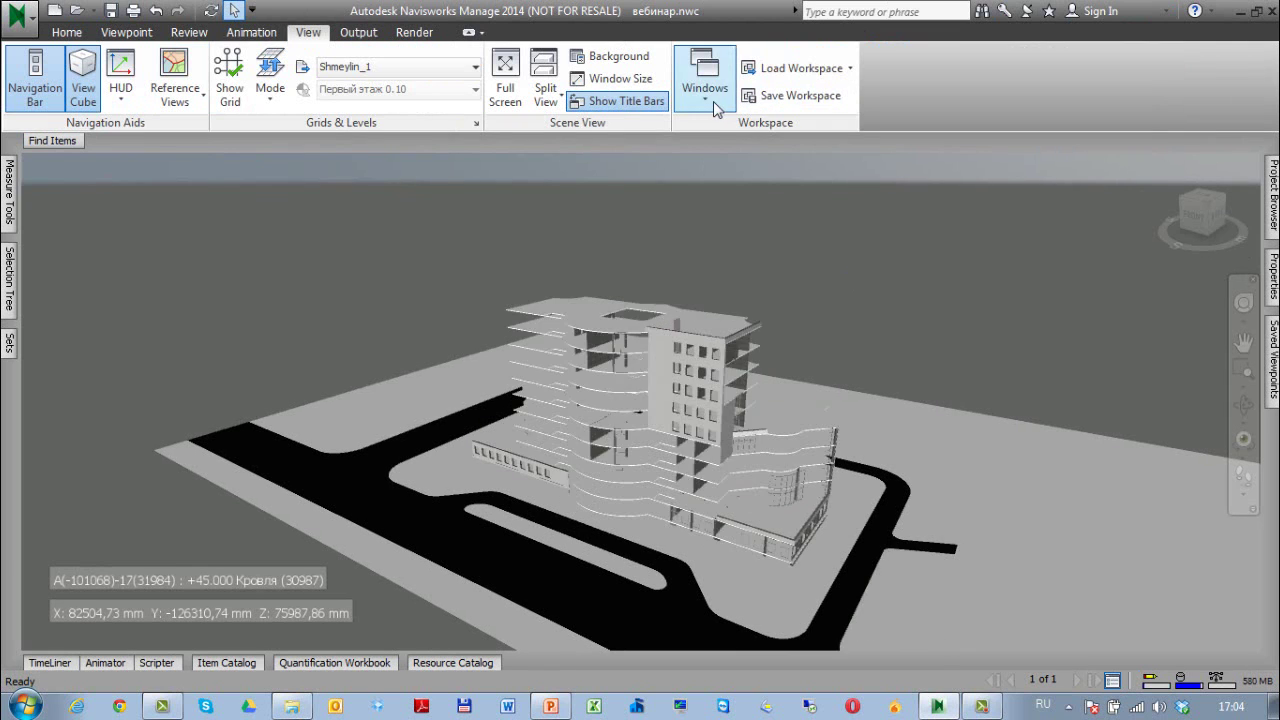
pyautogui.click(713, 101)
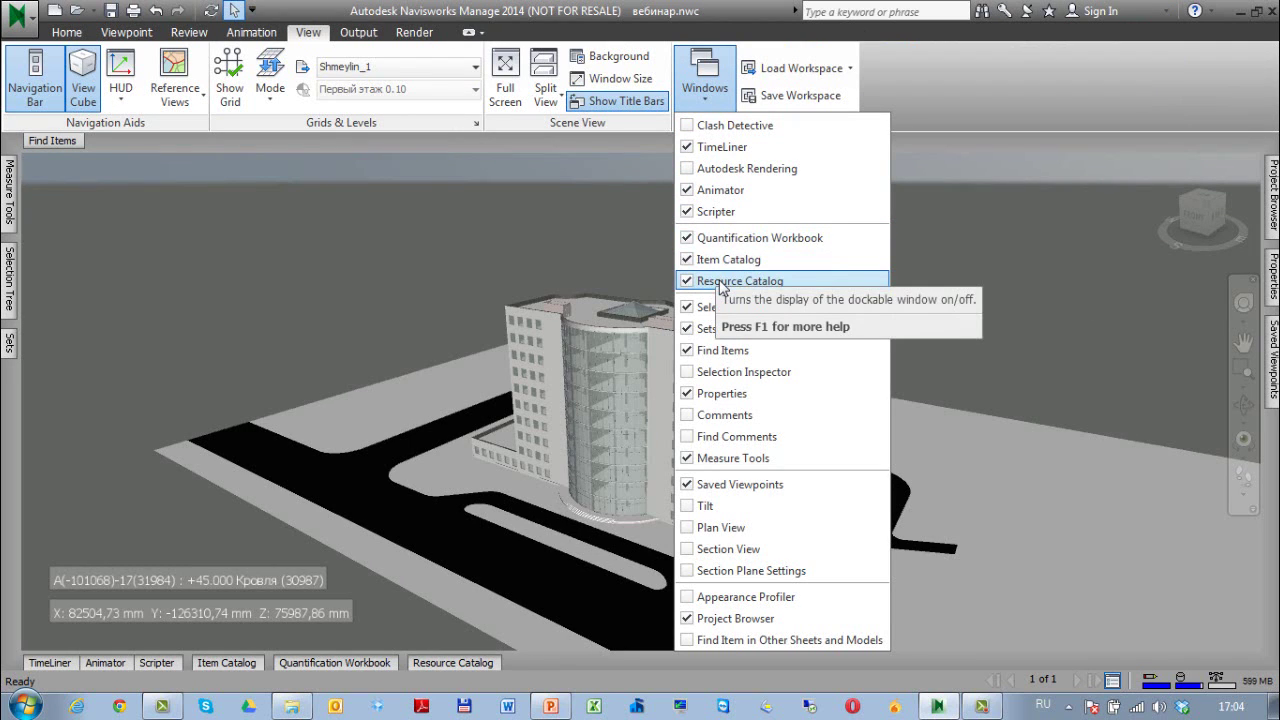
pyautogui.click(972, 250)
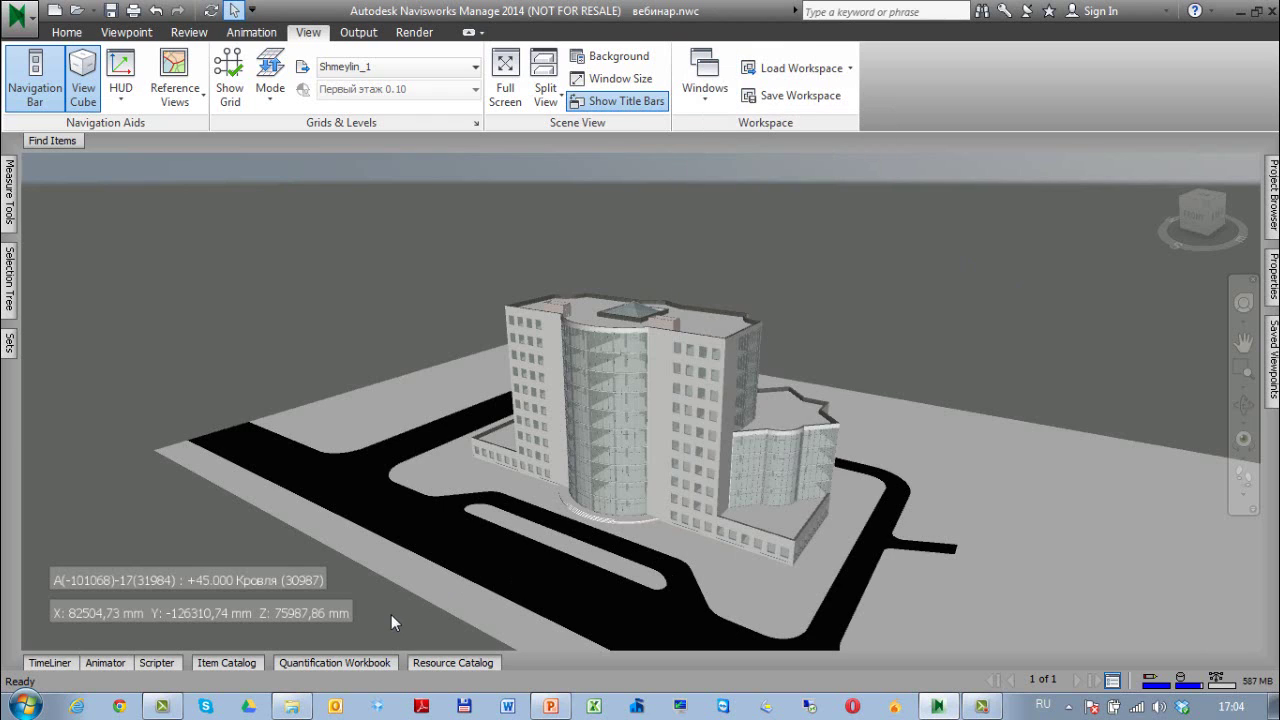
pyautogui.click(334, 663)
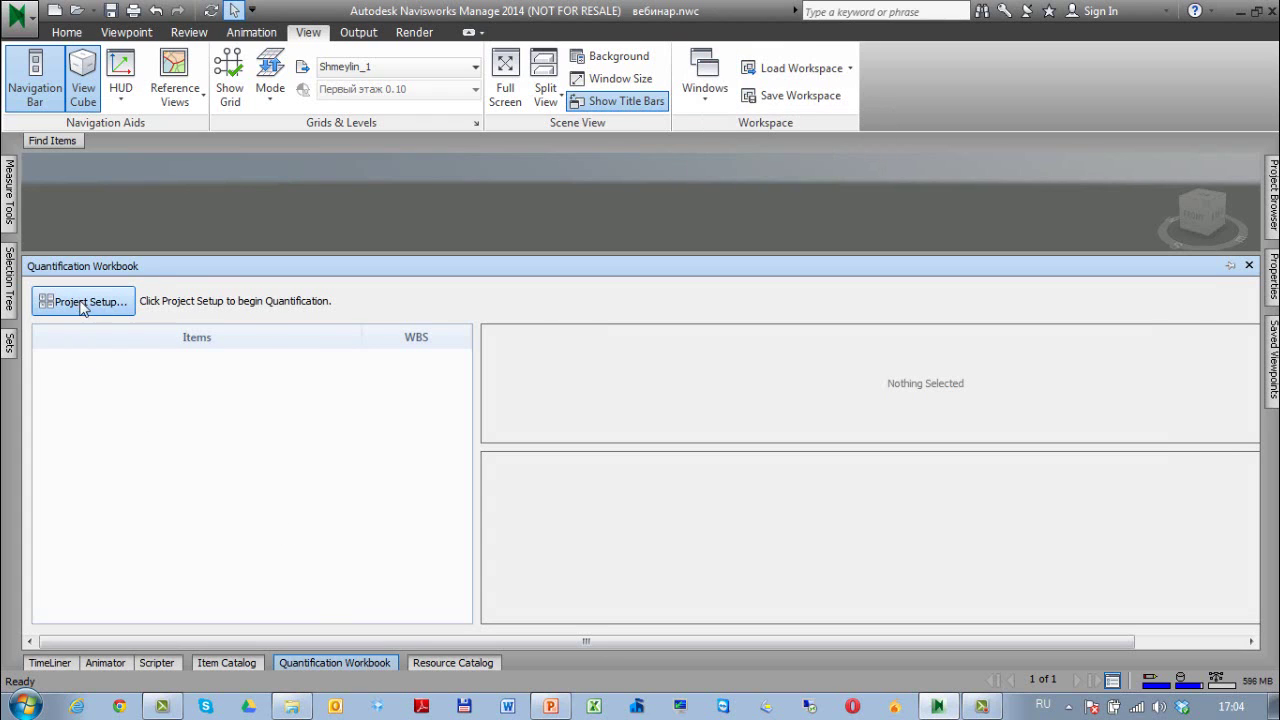
pyautogui.click(85, 307)
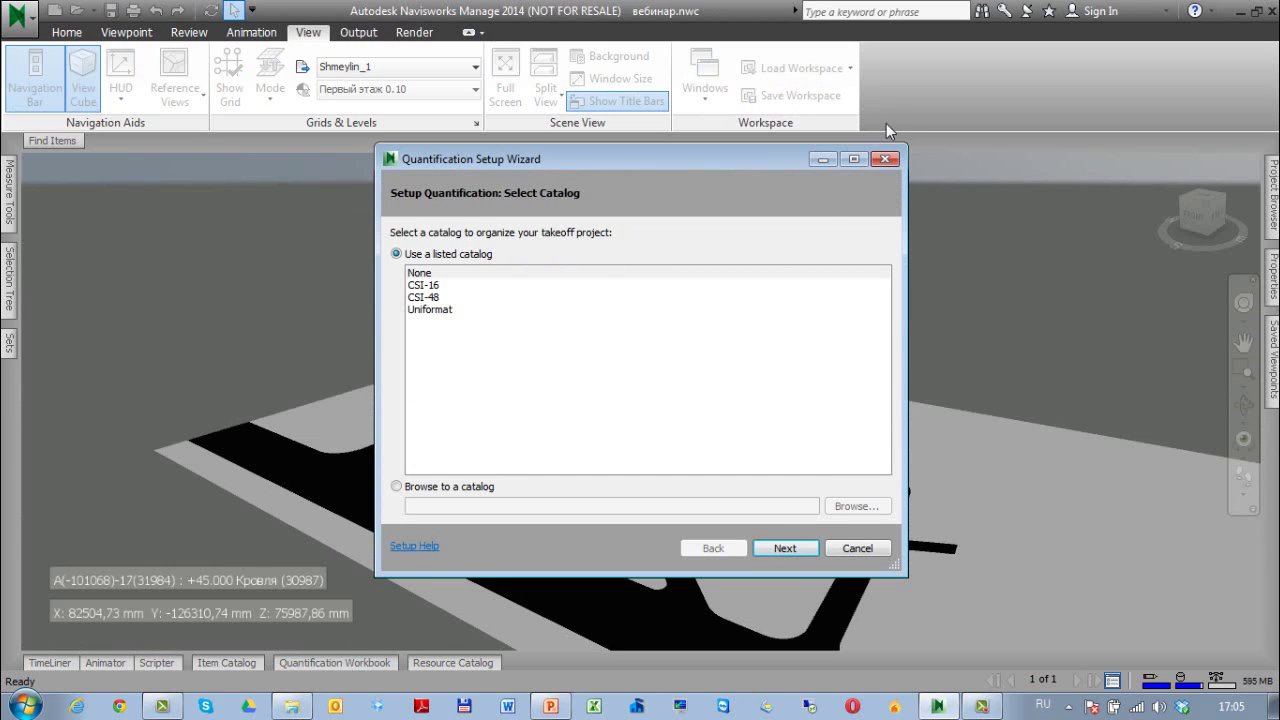
pyautogui.click(885, 159)
# - Start the quantification project setup and look through the available catalog files, keeping the option to use a listed catalog
pyautogui.click(325, 660)
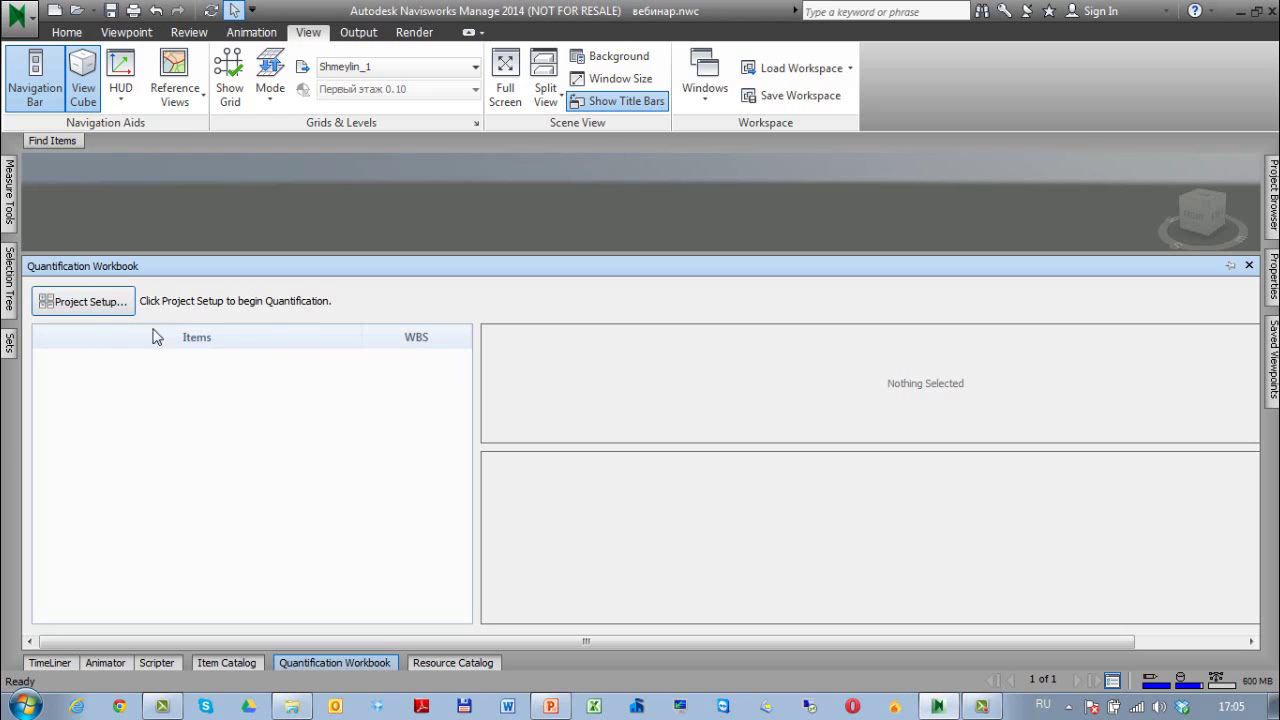
pyautogui.click(92, 304)
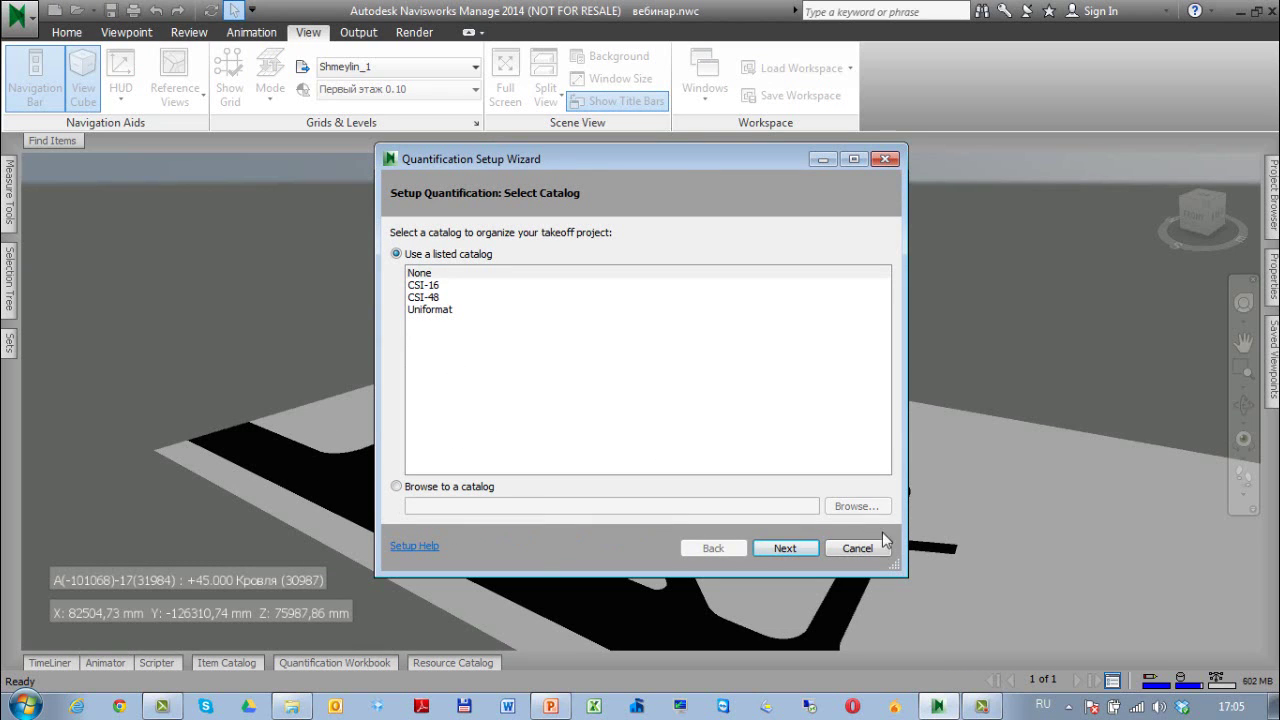
pyautogui.click(403, 487)
pyautogui.click(833, 506)
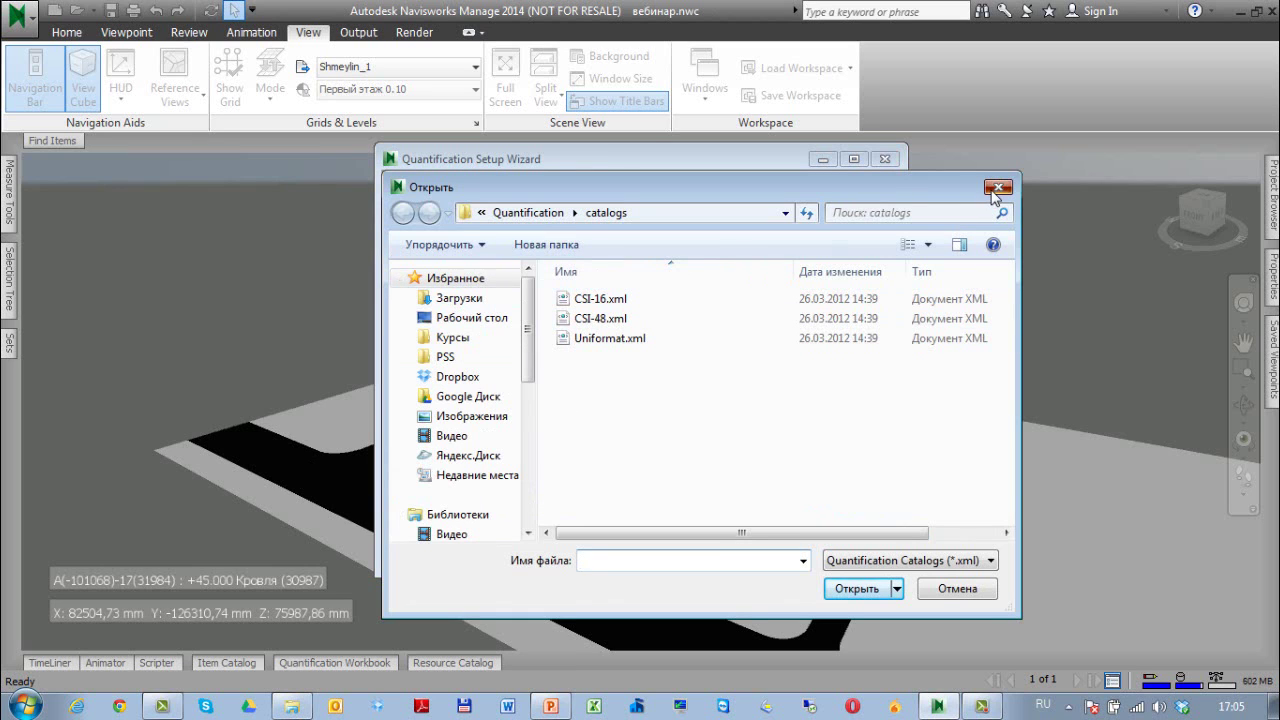
pyautogui.click(997, 189)
pyautogui.click(420, 256)
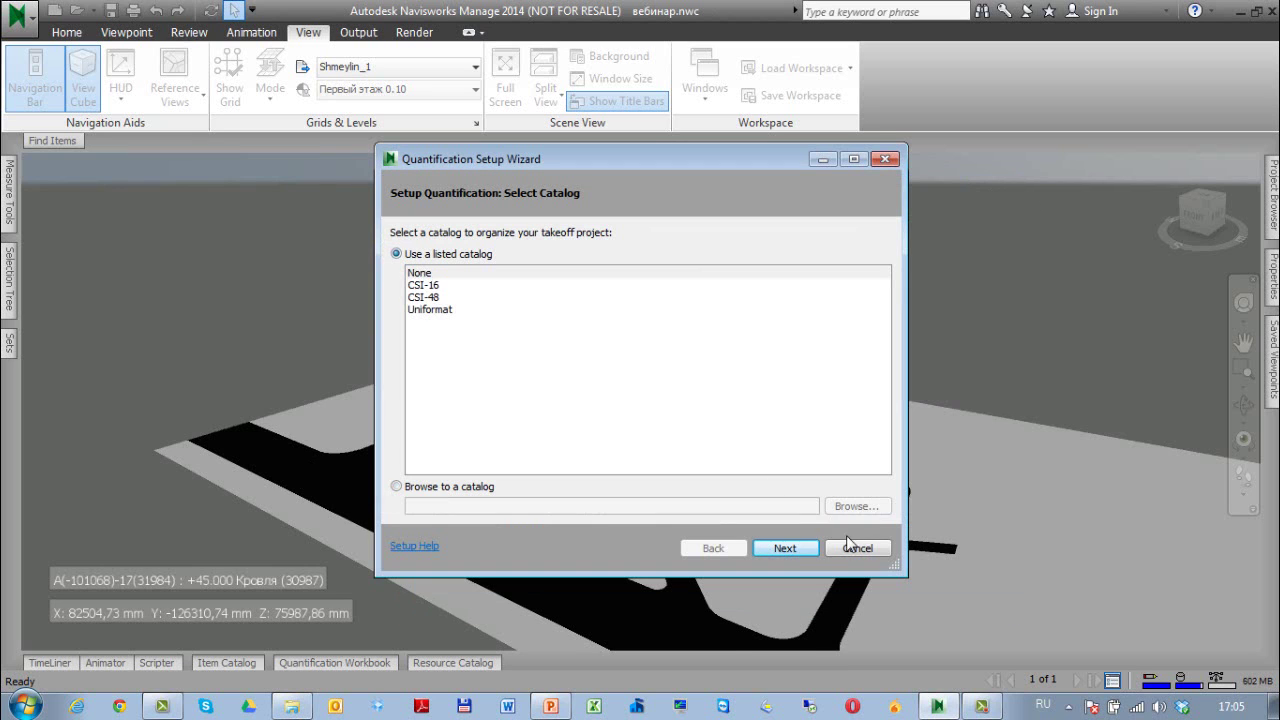
# - Create the takeoff database with catalog None, metric measurement units and all general takeoff properties enabled
pyautogui.click(785, 548)
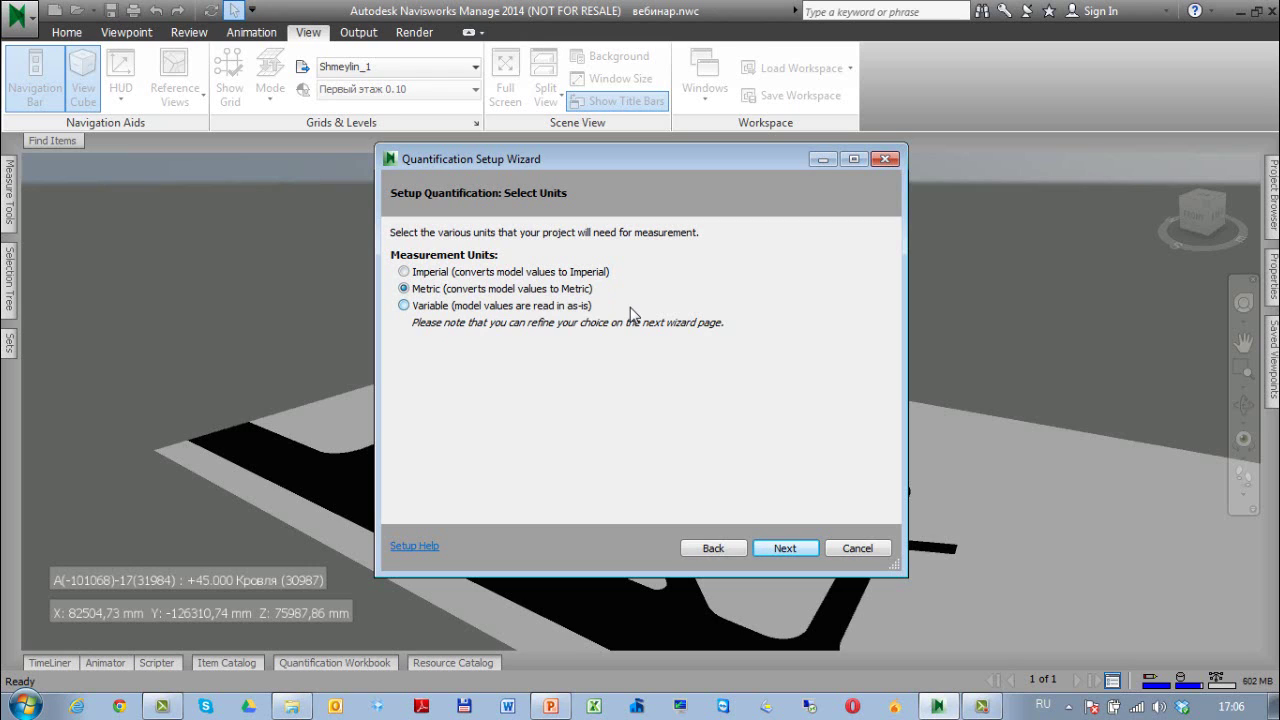
pyautogui.click(772, 550)
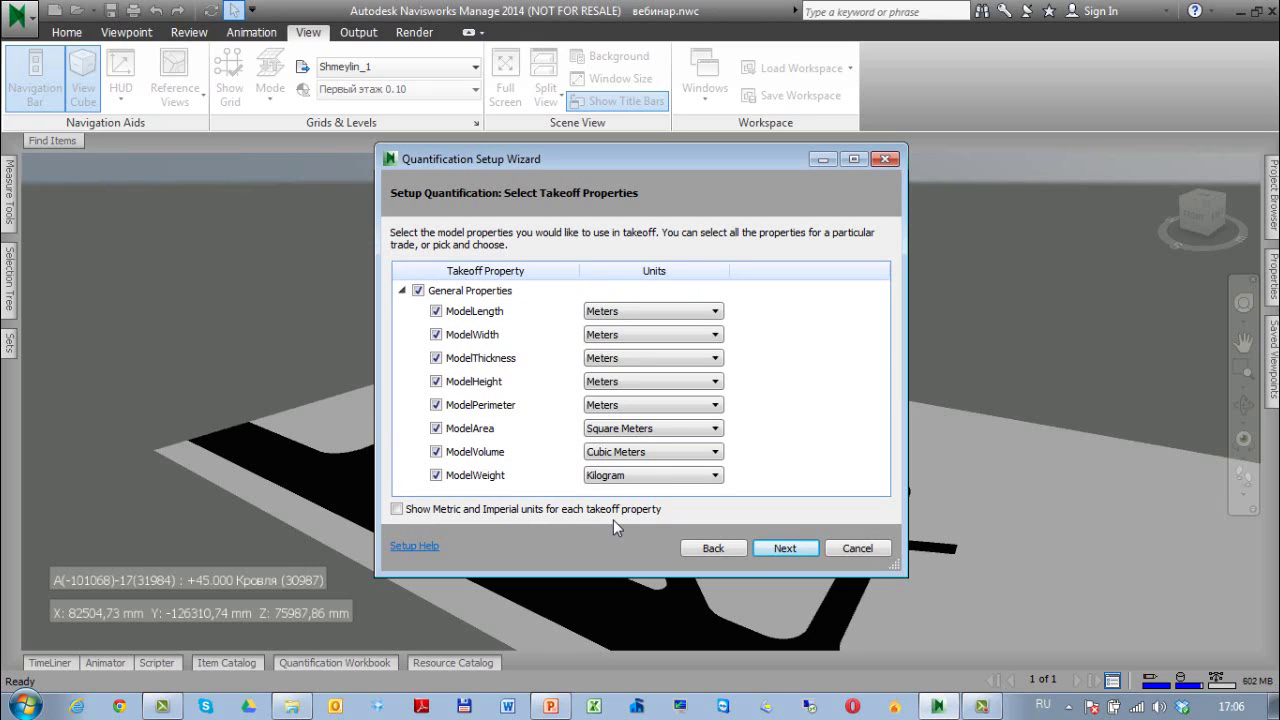
pyautogui.click(800, 554)
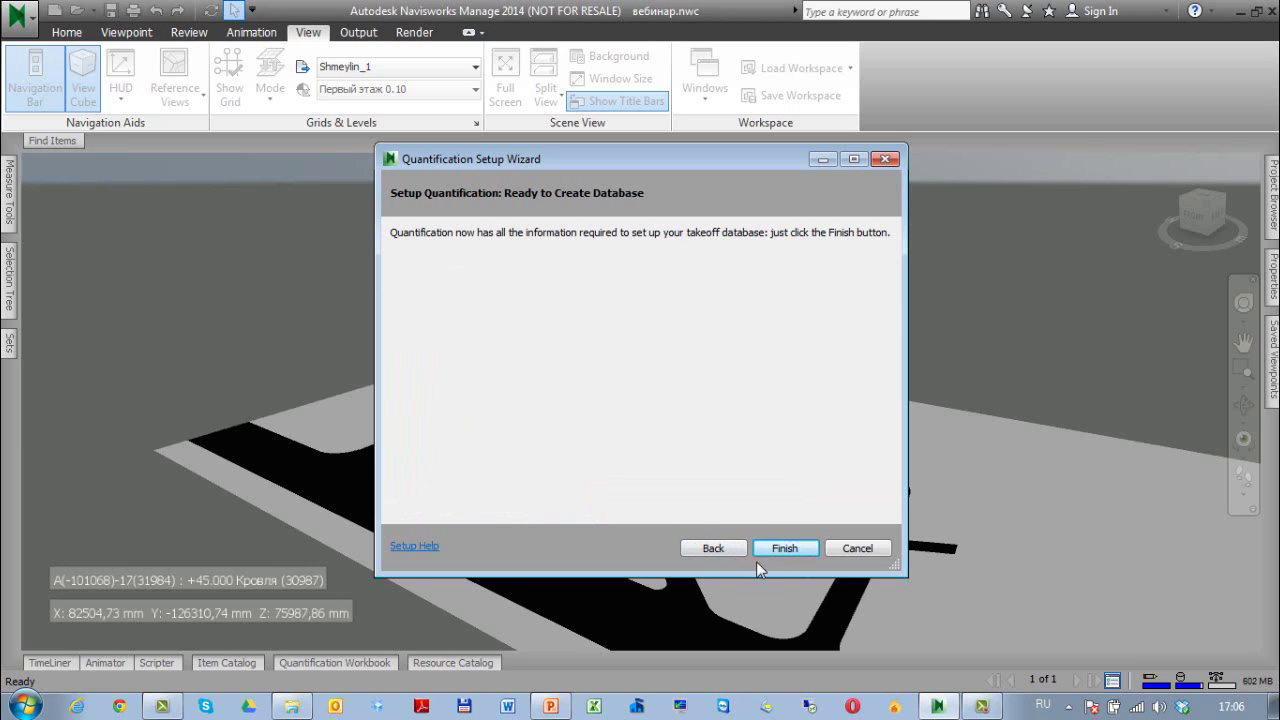
pyautogui.click(784, 549)
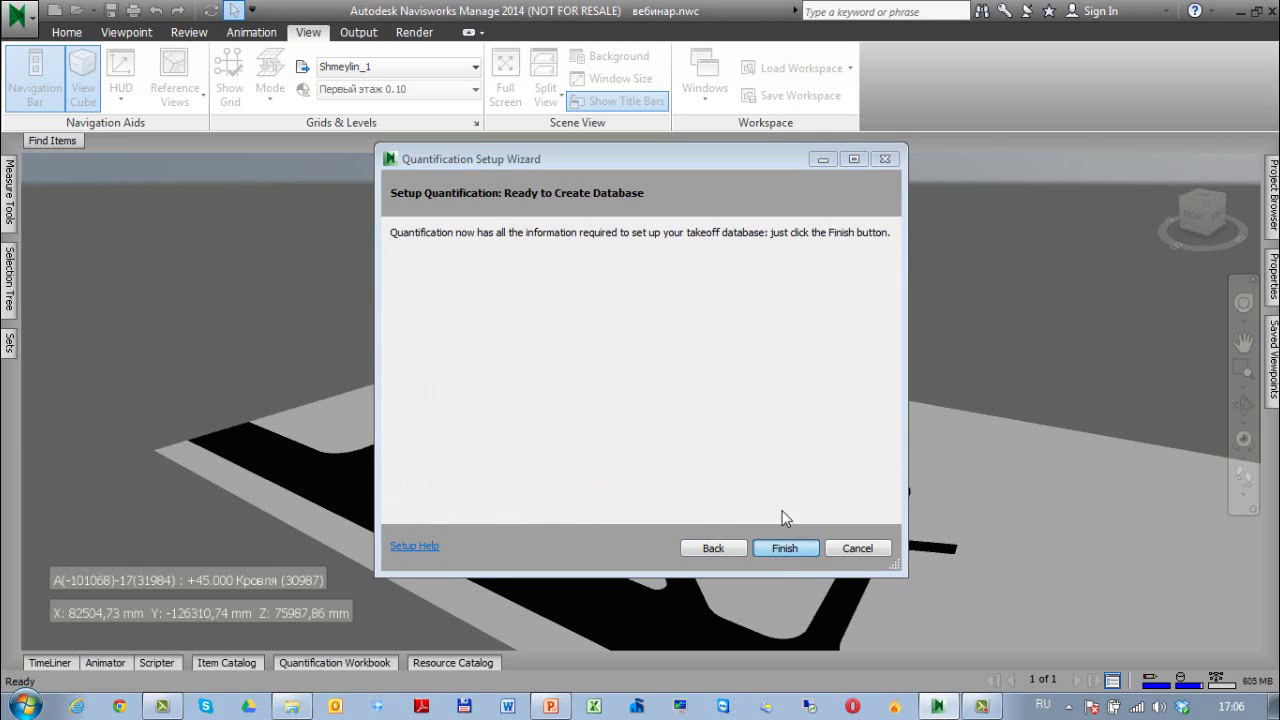
# - Look over the Quantification Workbook of the new takeoff project
pyautogui.click(340, 662)
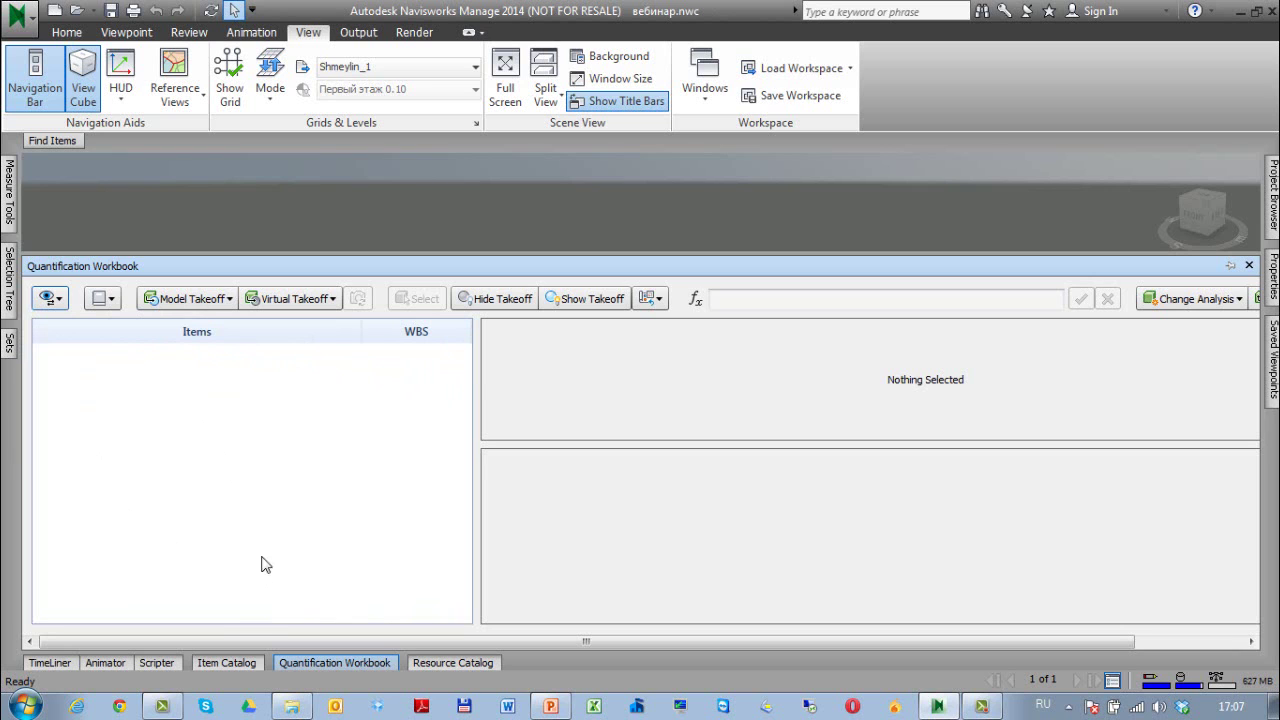
pyautogui.click(240, 663)
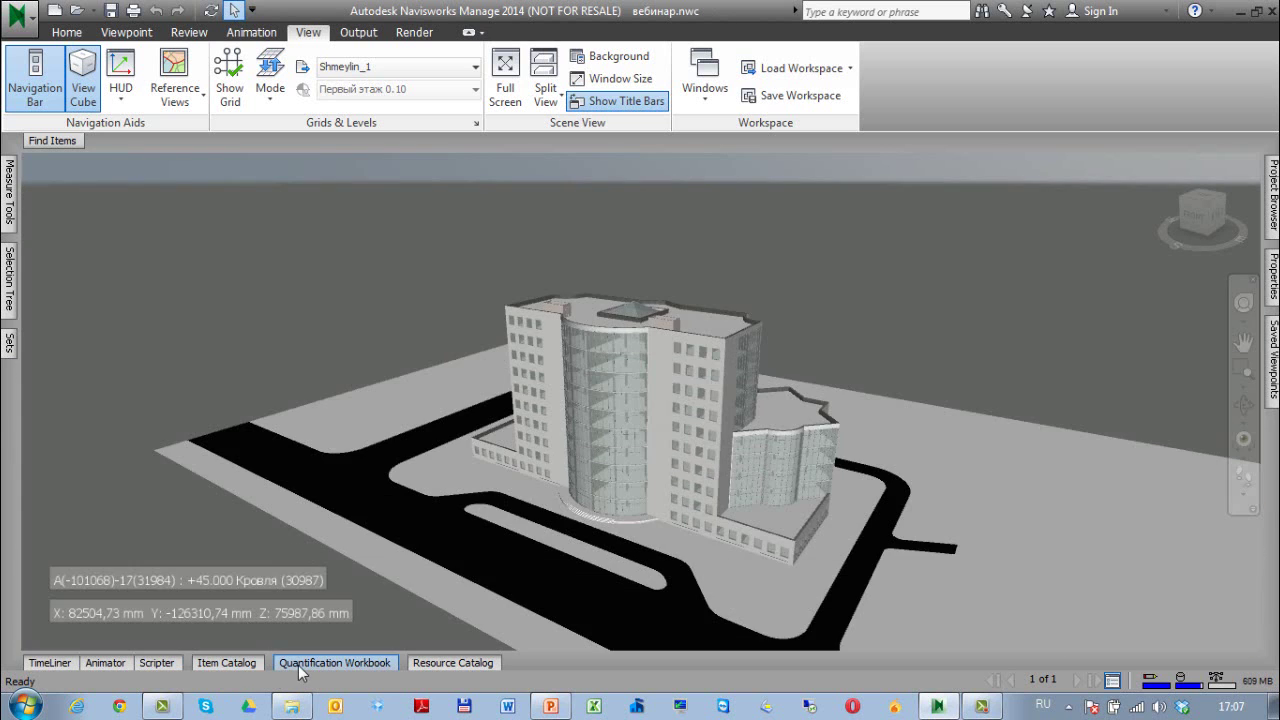
pyautogui.moveTo(298, 665)
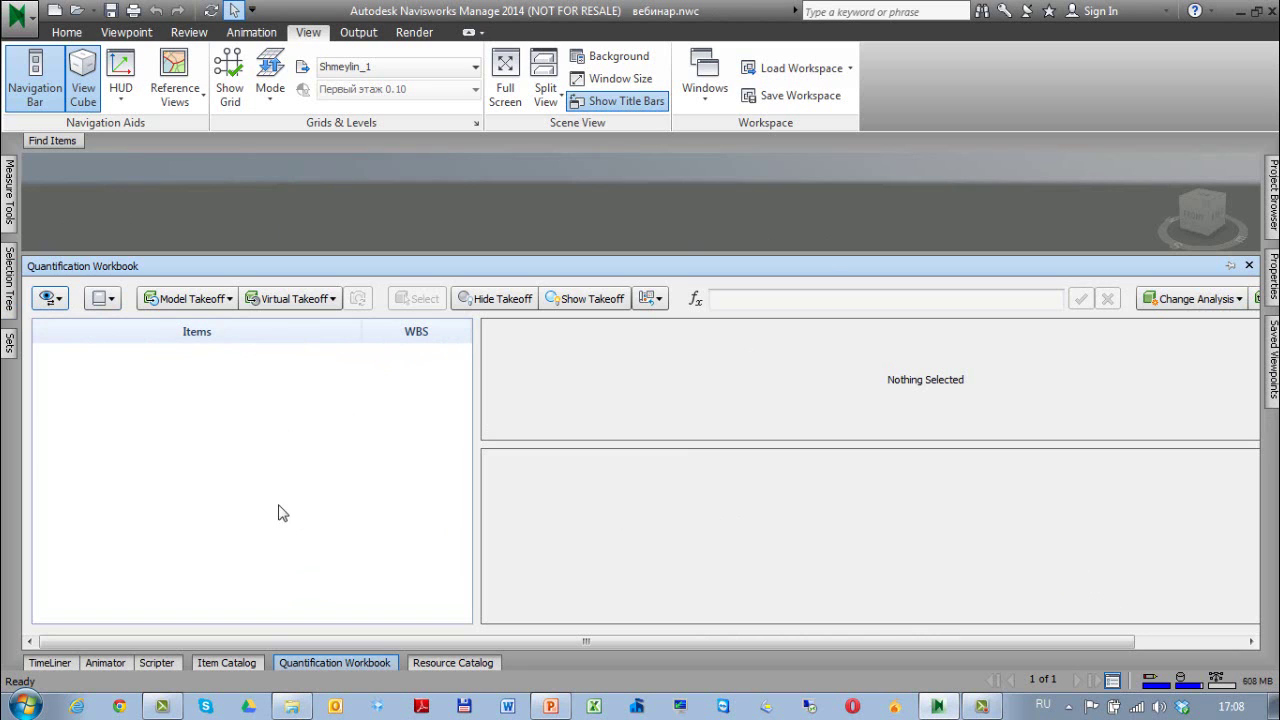
# - Create a top-level item group named Перекрытия_1 in the Item Catalog
pyautogui.click(240, 665)
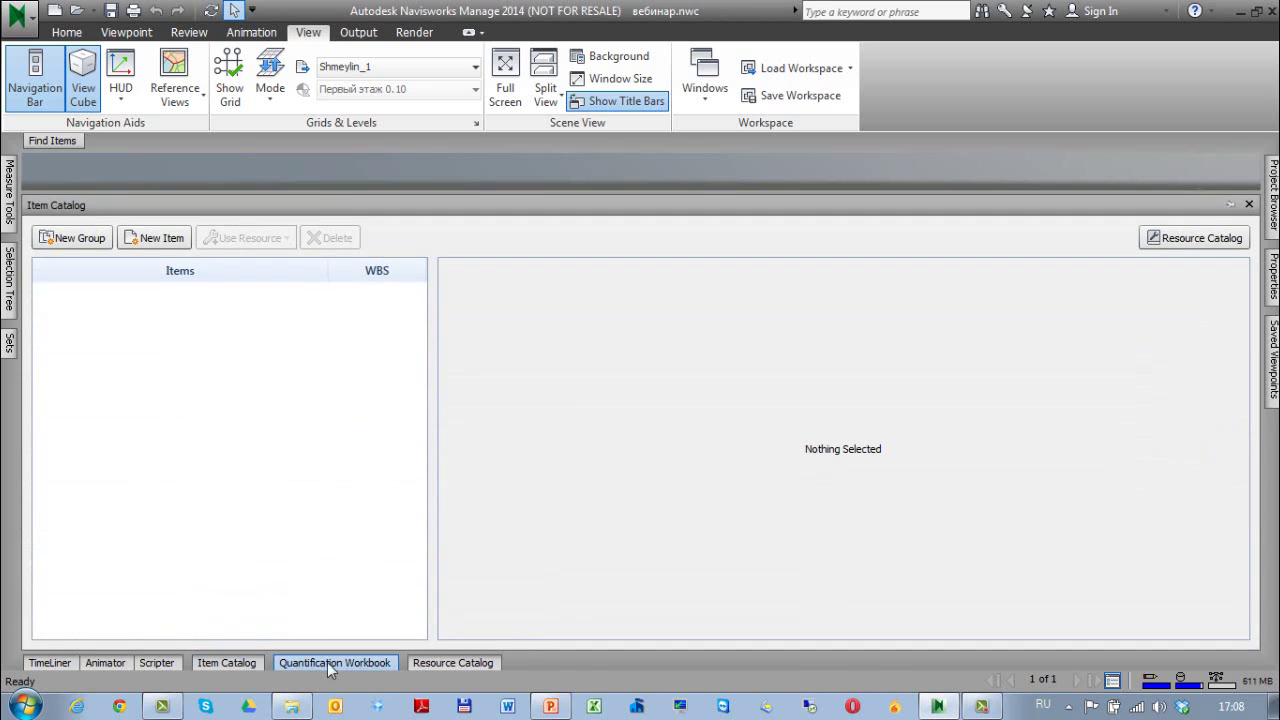
pyautogui.click(237, 666)
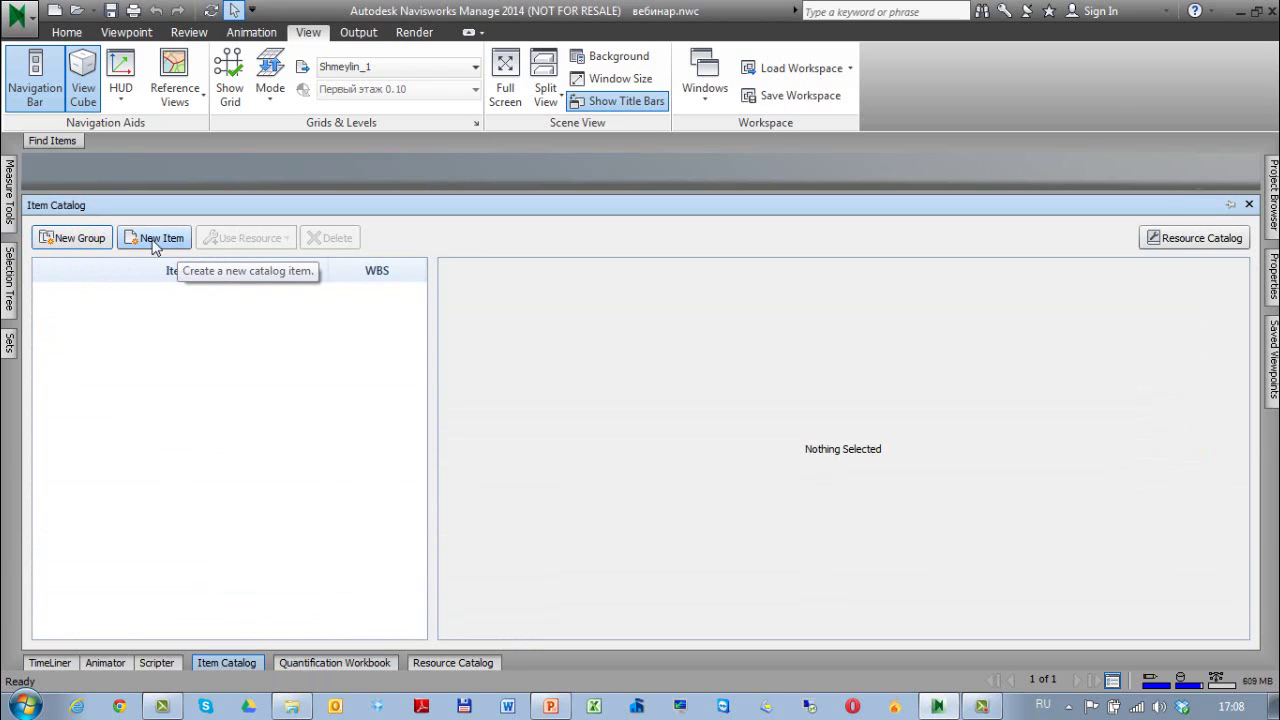
pyautogui.click(72, 238)
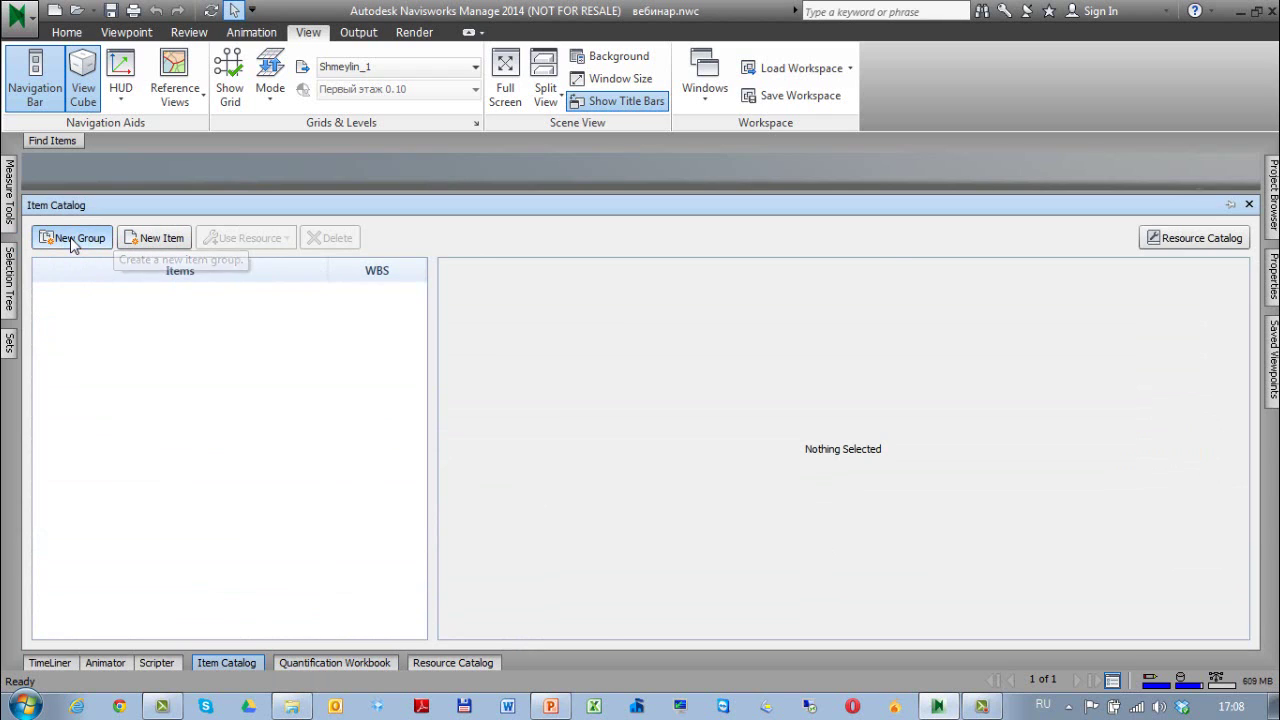
pyautogui.write('Пе')
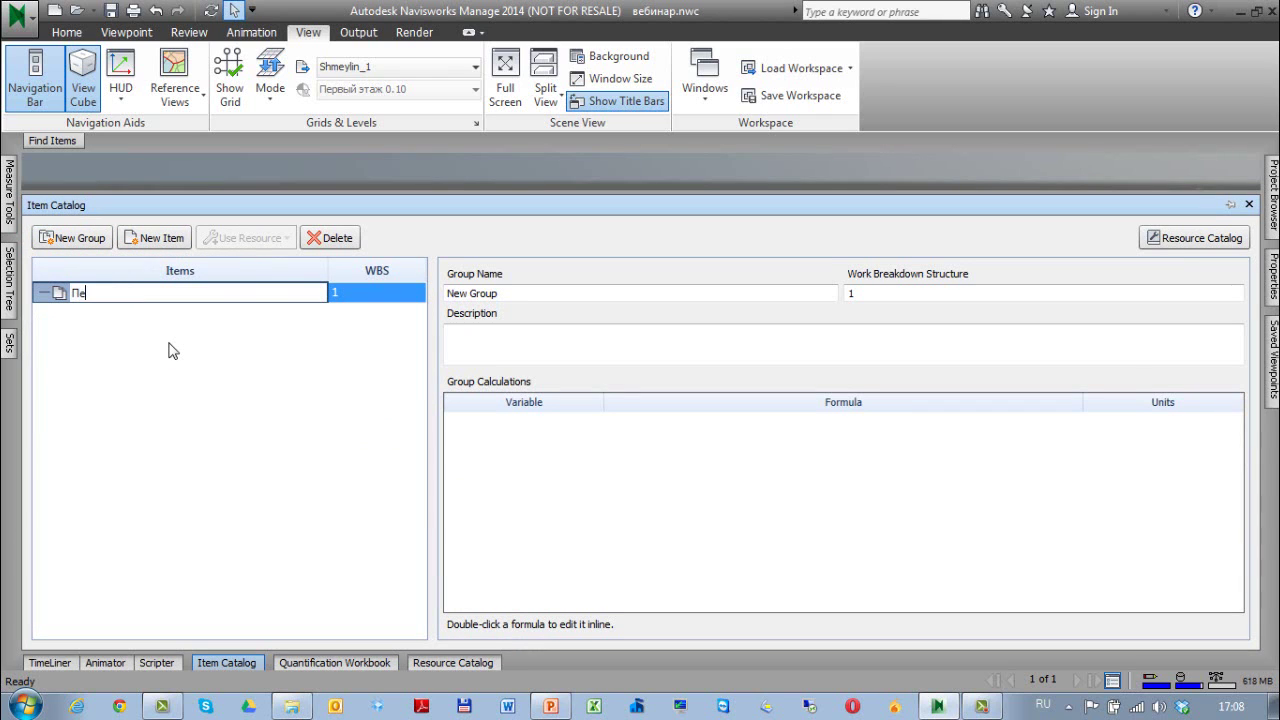
pyautogui.write('рекрытия_1')
pyautogui.press('Return')
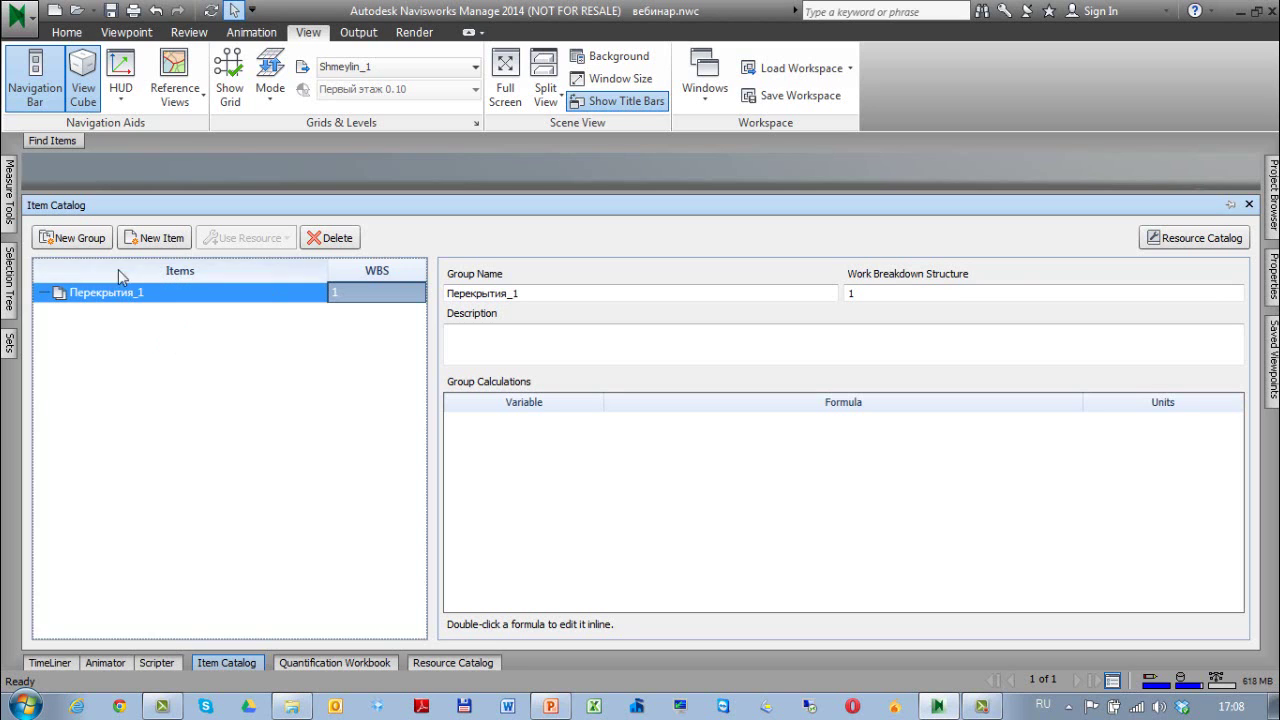
pyautogui.click(122, 345)
# - Add a subgroup named Перекрытия_2 inside the Перекрытия_1 group
pyautogui.click(113, 296)
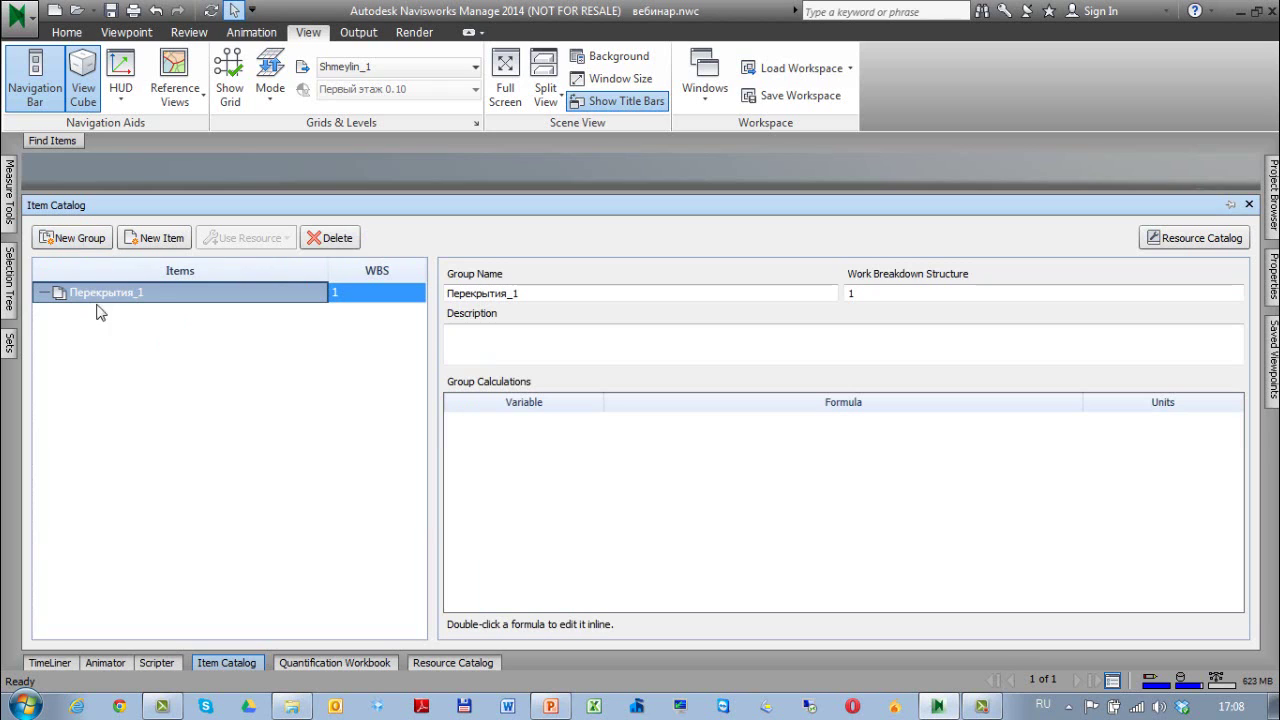
pyautogui.click(70, 238)
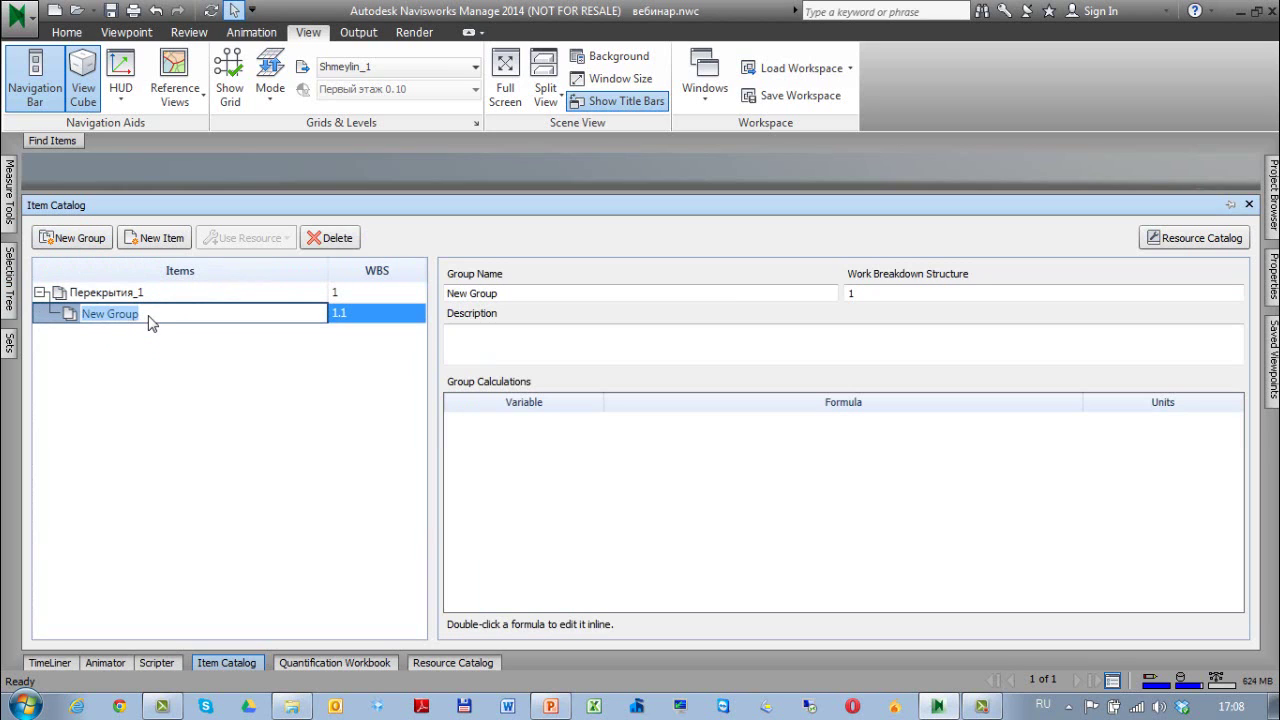
pyautogui.write('Перекр')
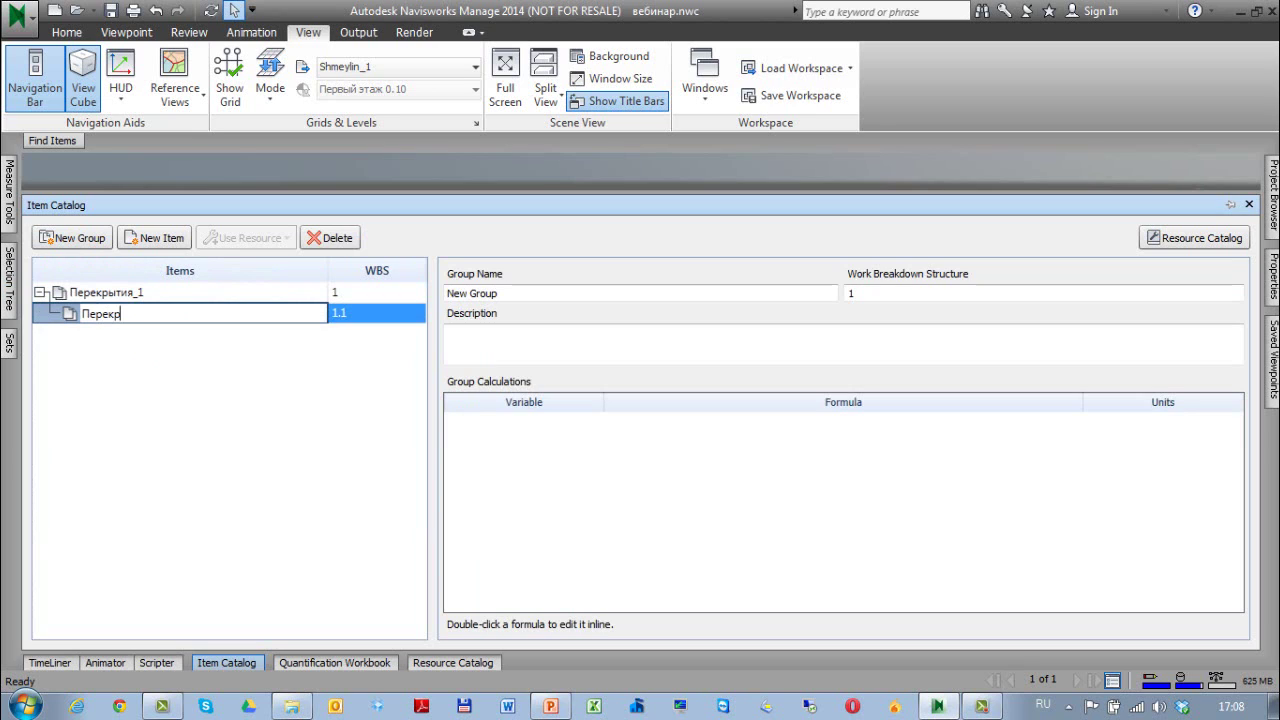
pyautogui.write('ытия')
pyautogui.press('BackSpace')
pyautogui.press('BackSpace')
pyautogui.press('BackSpace')
pyautogui.press('BackSpace')
pyautogui.write('ытия _2')
pyautogui.click(309, 443)
# - Add a catalog item named Перекрытие_1.2 to the Перекрытия_2 group and display its properties
pyautogui.click(160, 316)
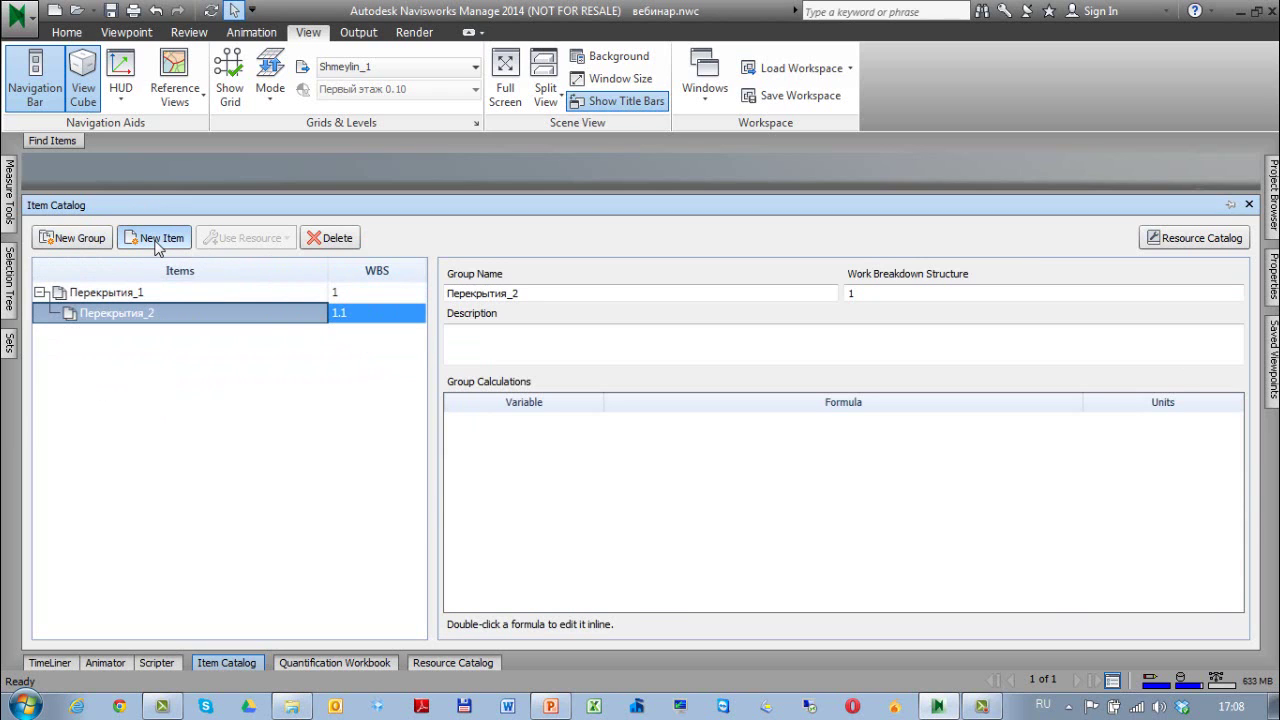
pyautogui.click(160, 240)
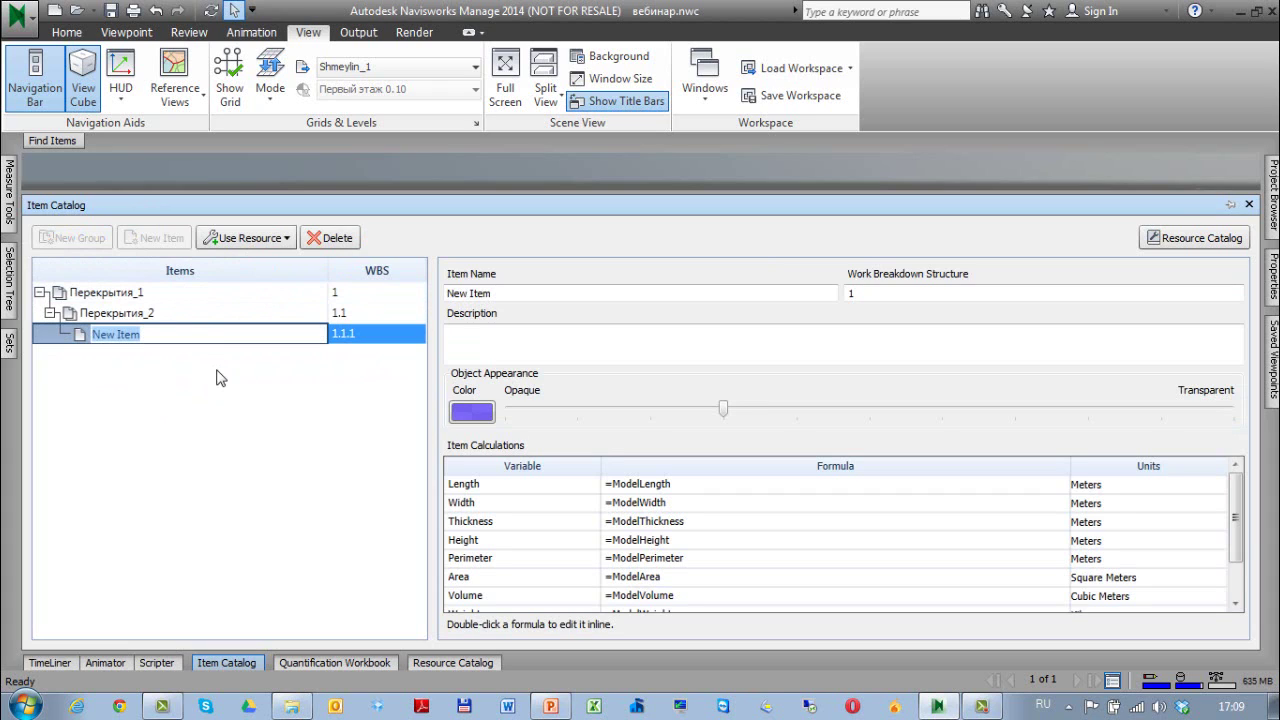
pyautogui.write('Перк')
pyautogui.press('BackSpace')
pyautogui.write('екрытие_1ю')
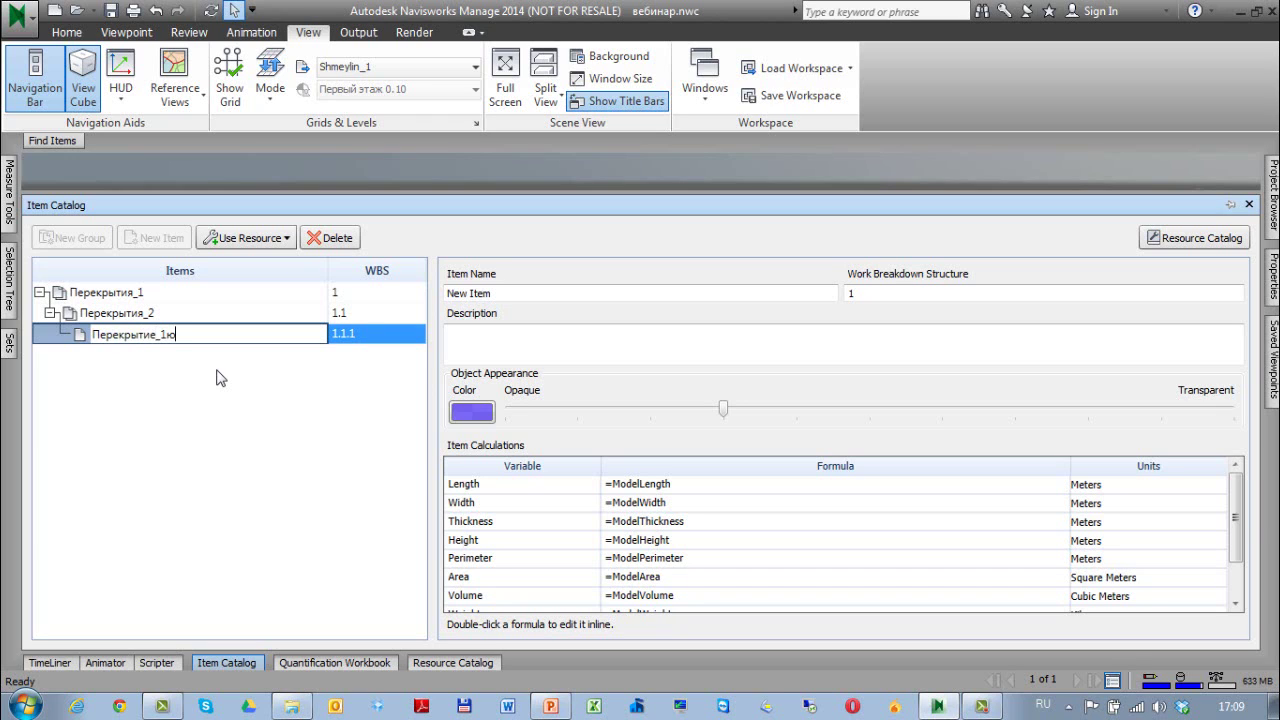
pyautogui.press('BackSpace')
pyautogui.write('.2')
pyautogui.click(222, 380)
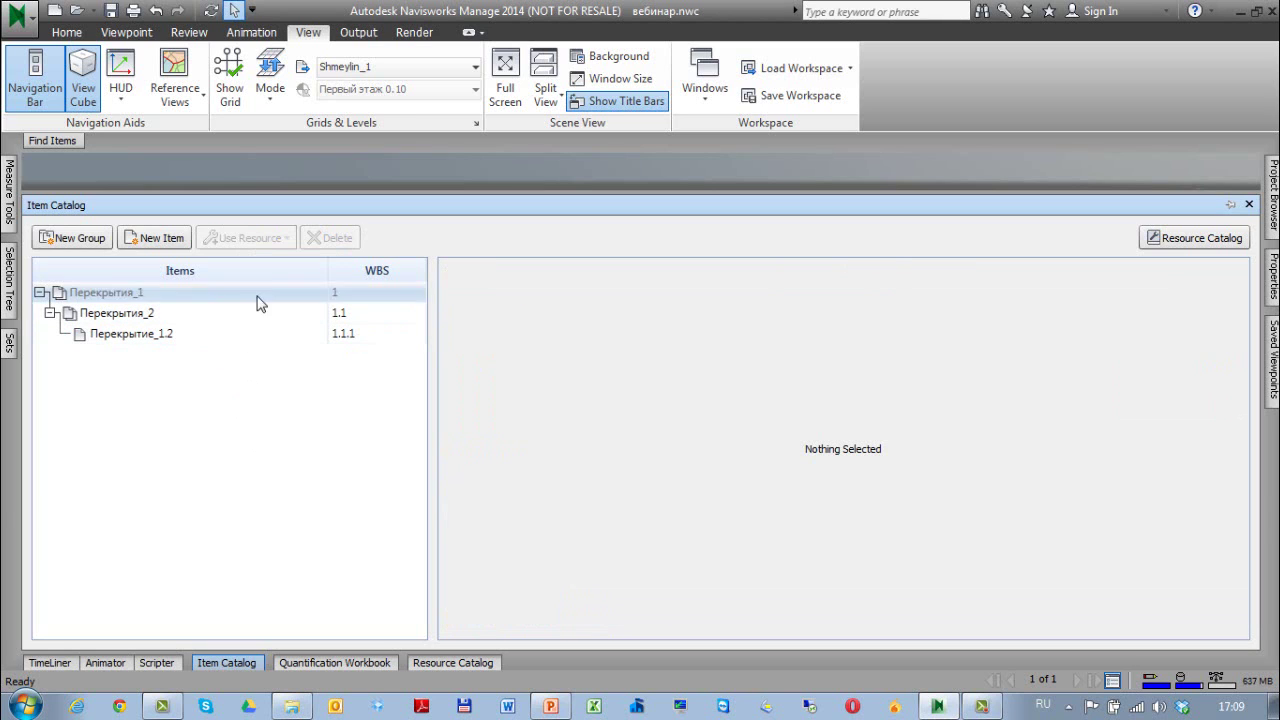
pyautogui.click(138, 335)
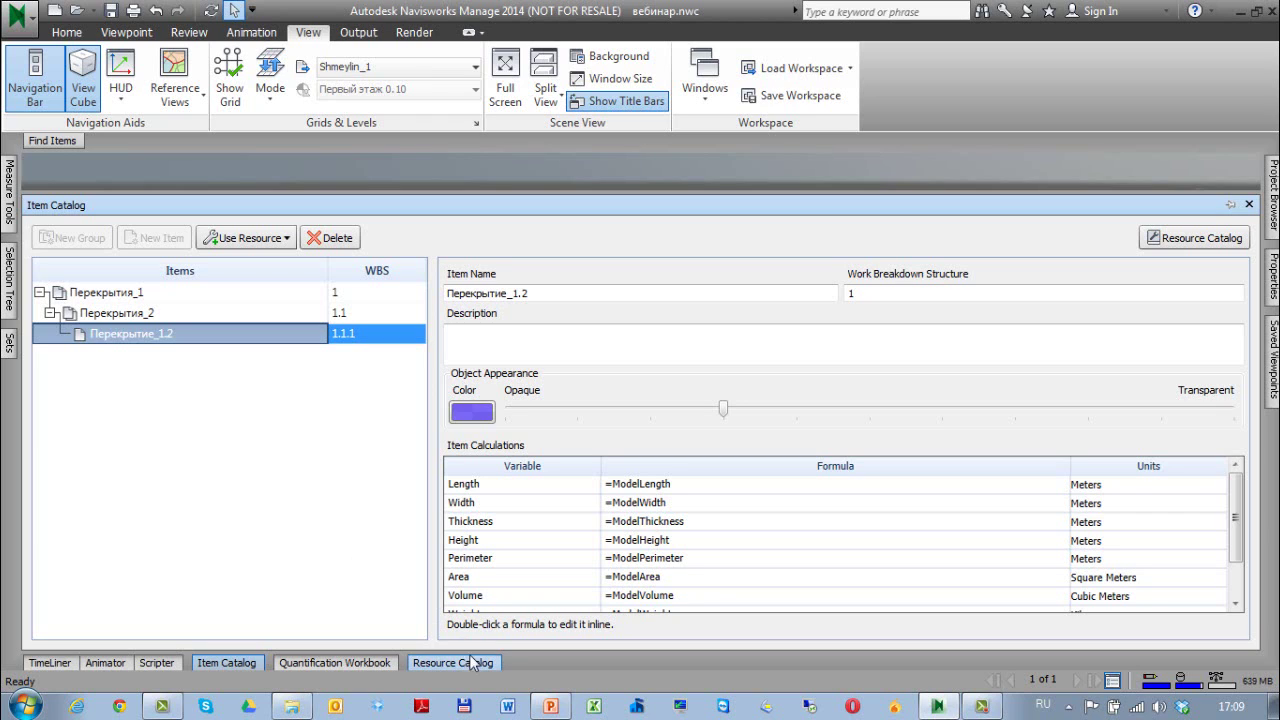
# - Create a new resource named Бетон in the Resource Catalog
pyautogui.click(428, 663)
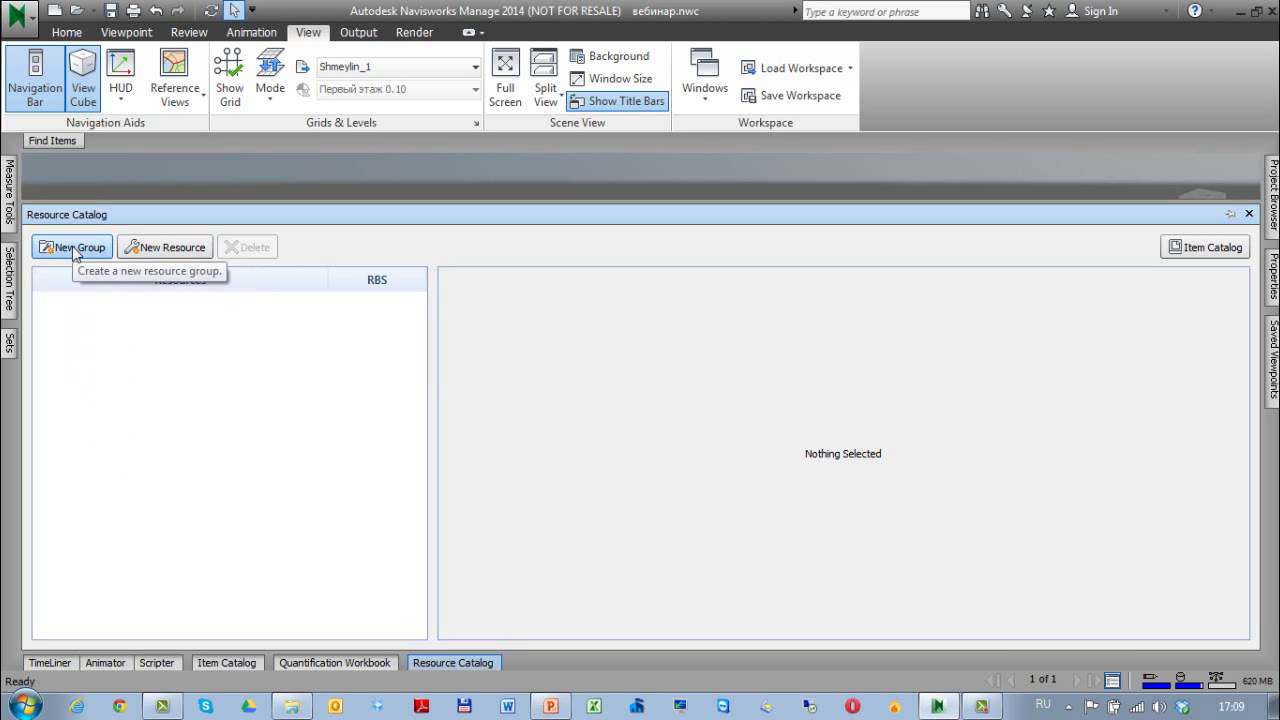
pyautogui.click(163, 248)
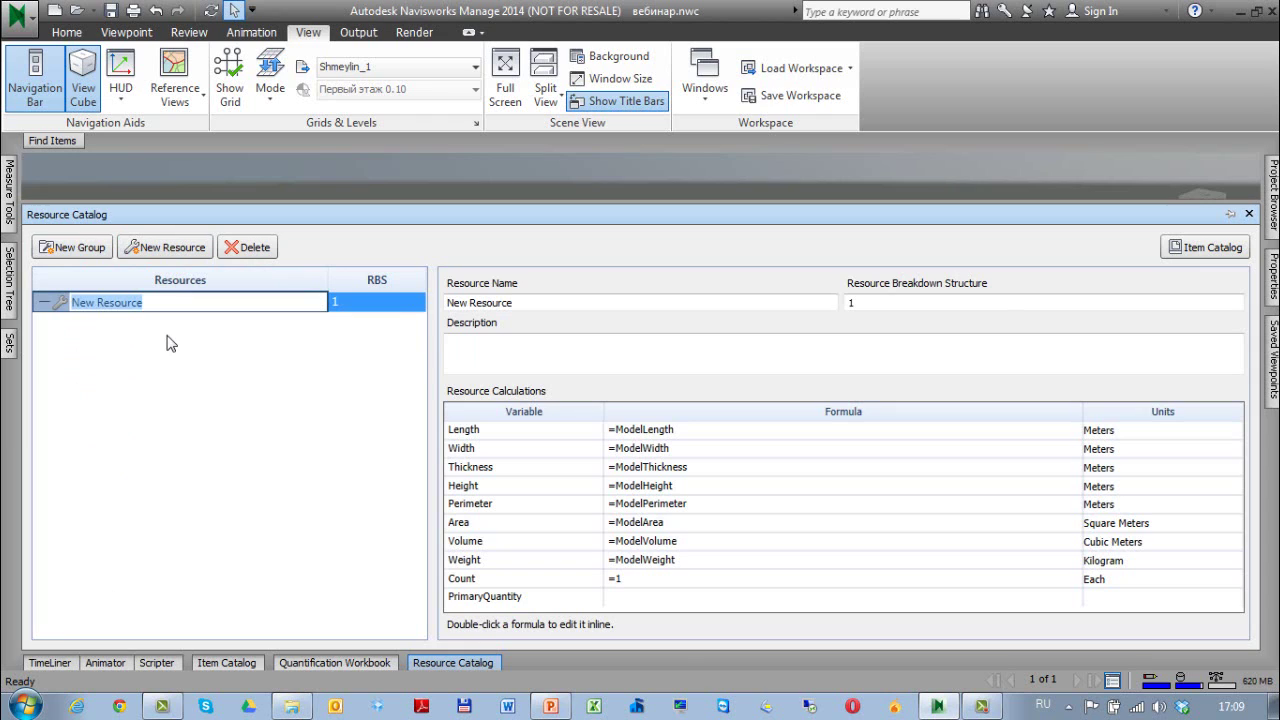
pyautogui.write('Бетон')
pyautogui.press('Return')
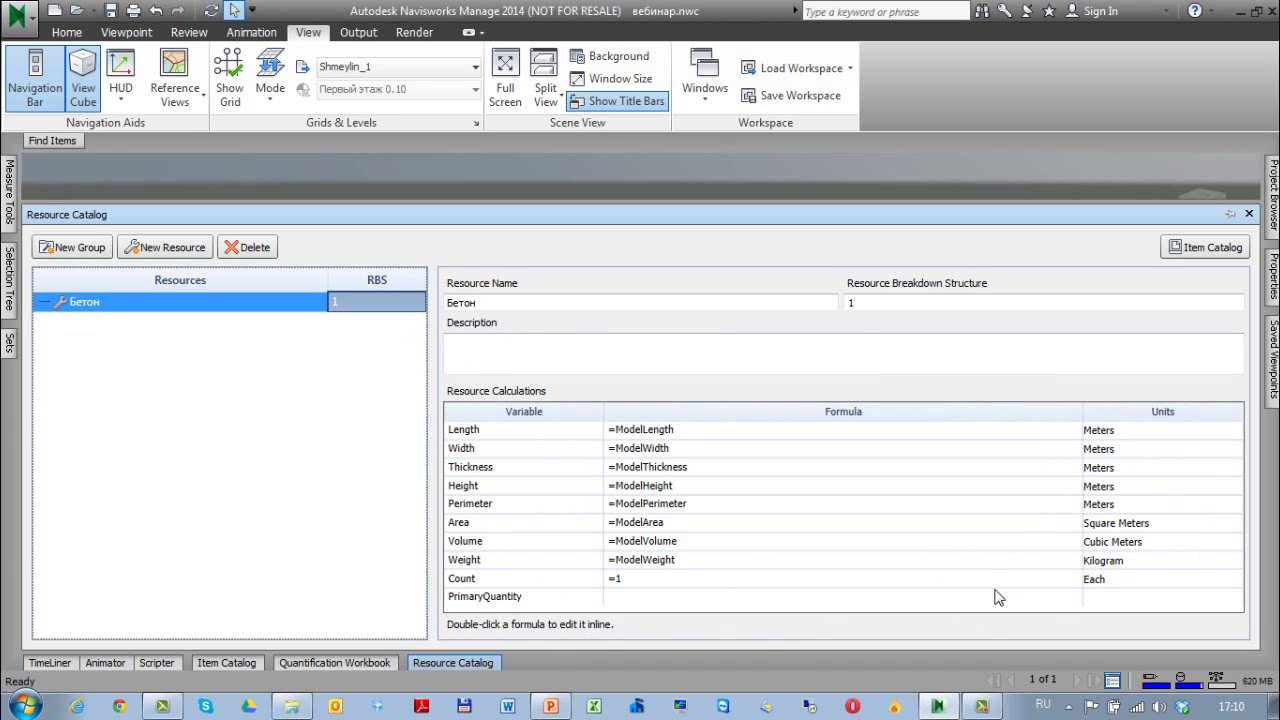
# - Assign the existing master resource Бетон to the item Перекрытие_1.2 and check the item tree in the Quantification Workbook
pyautogui.click(230, 663)
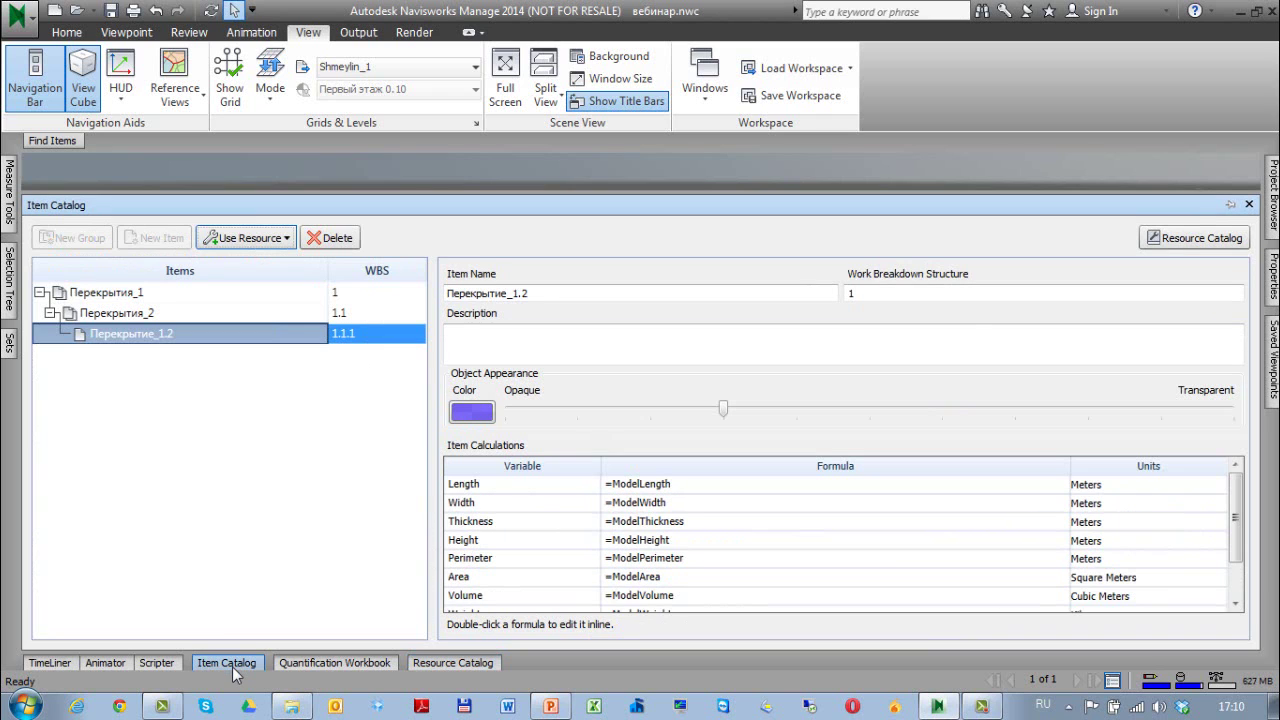
pyautogui.rightClick(168, 335)
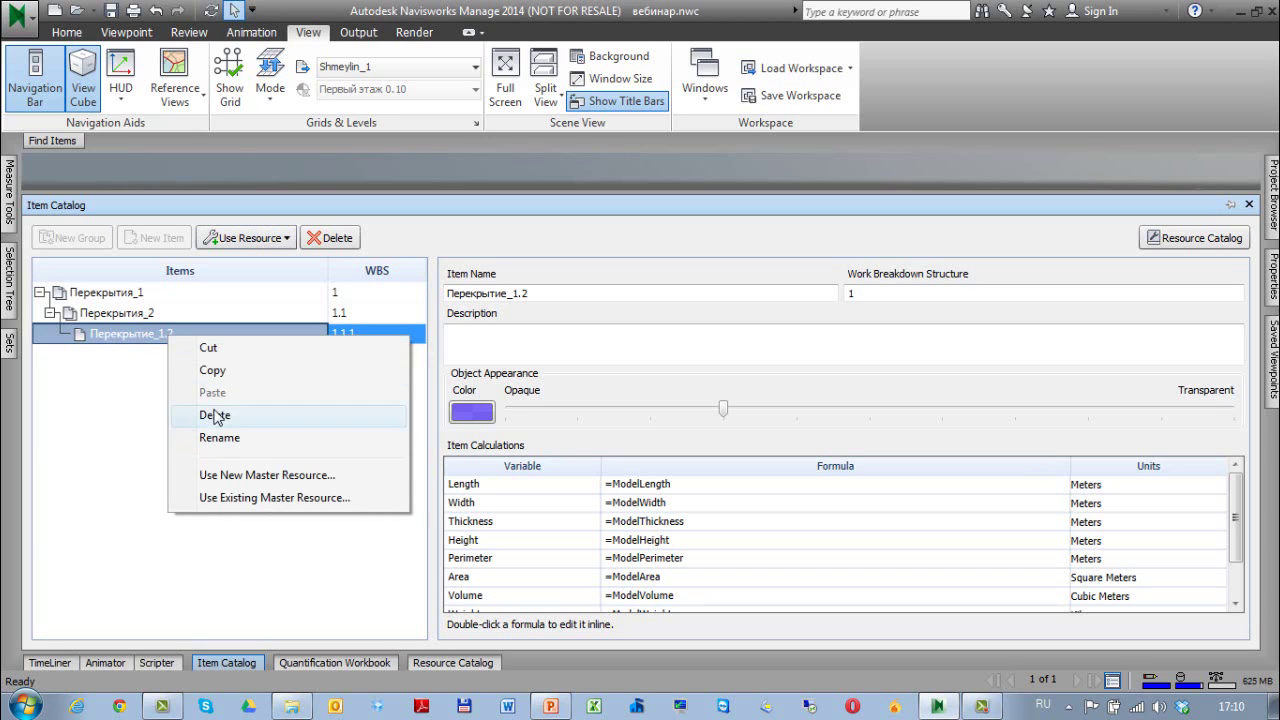
pyautogui.click(277, 498)
pyautogui.click(525, 256)
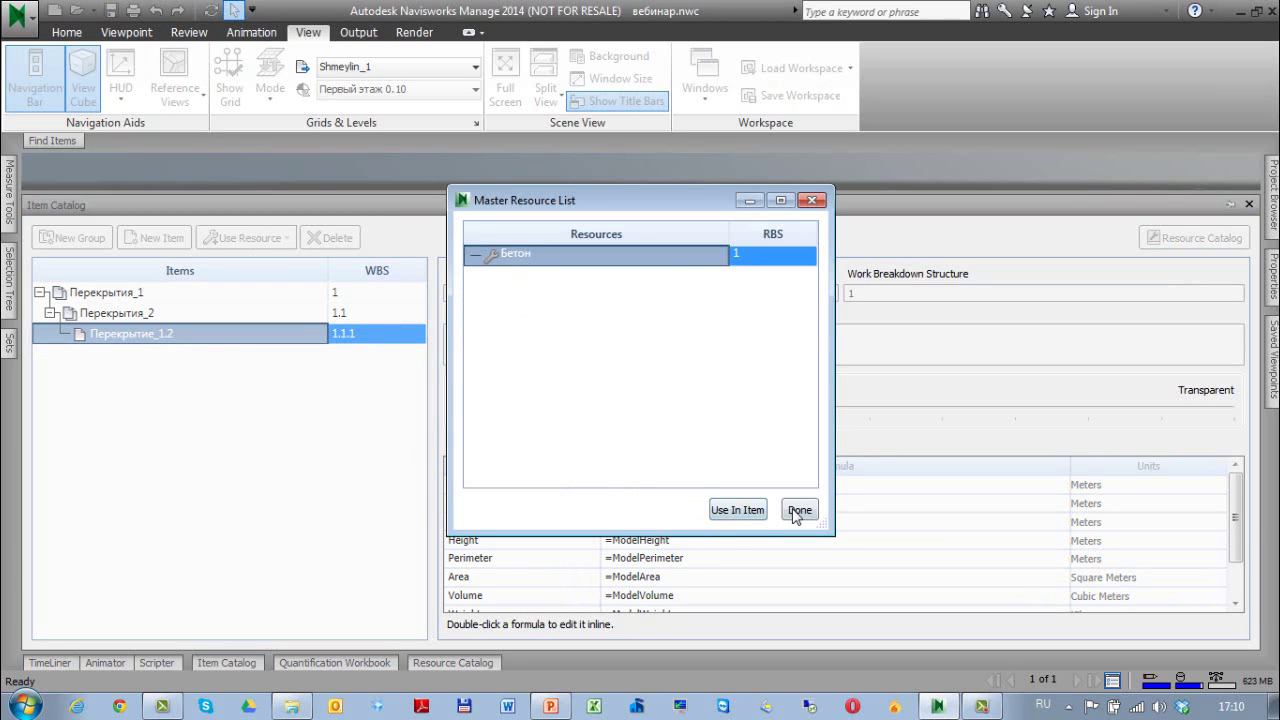
pyautogui.click(745, 511)
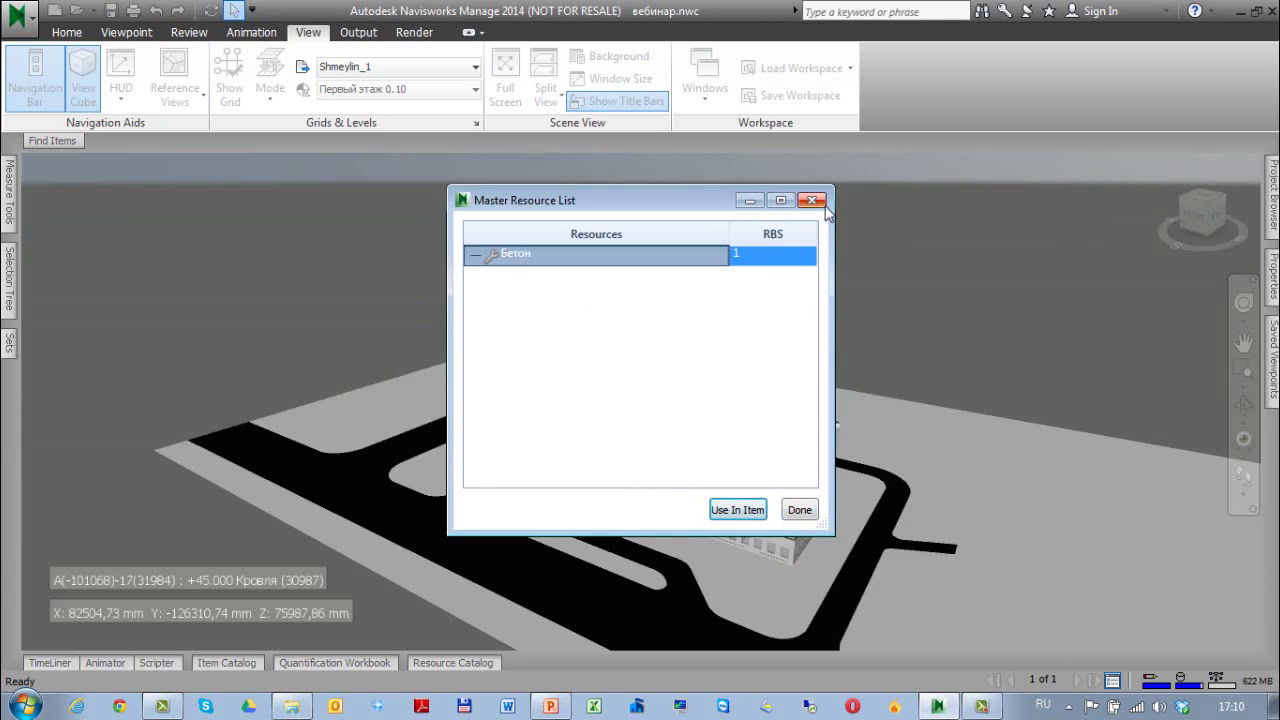
pyautogui.click(812, 200)
pyautogui.click(340, 663)
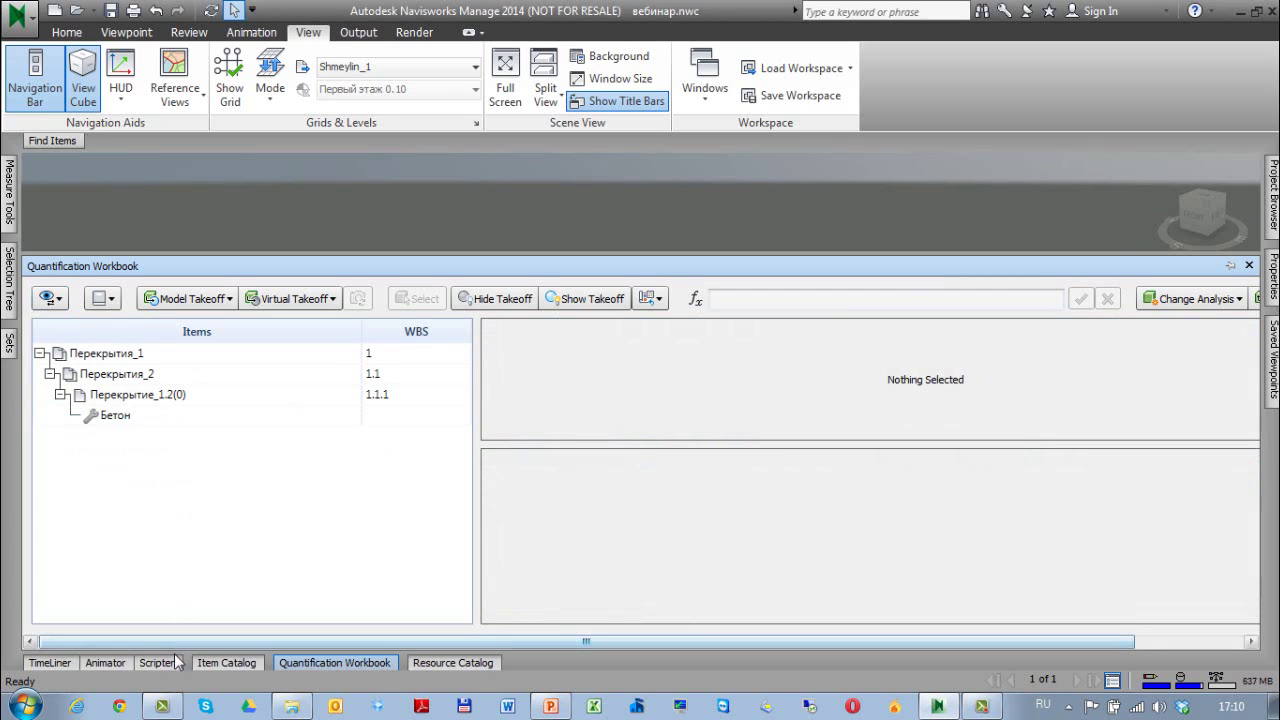
# - Override the Count formula of the Бетон resource under Перекрытие_1.2 in the Item Catalog with =1*2
pyautogui.click(226, 663)
pyautogui.click(145, 359)
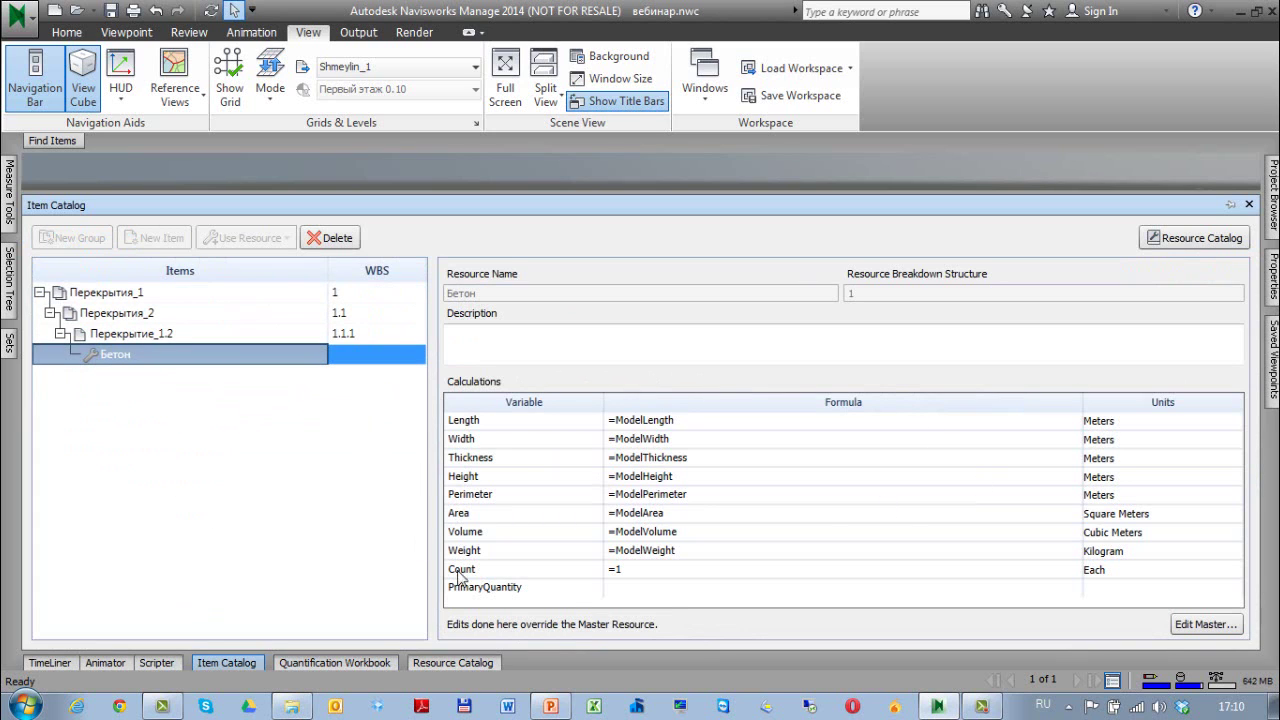
pyautogui.click(636, 572)
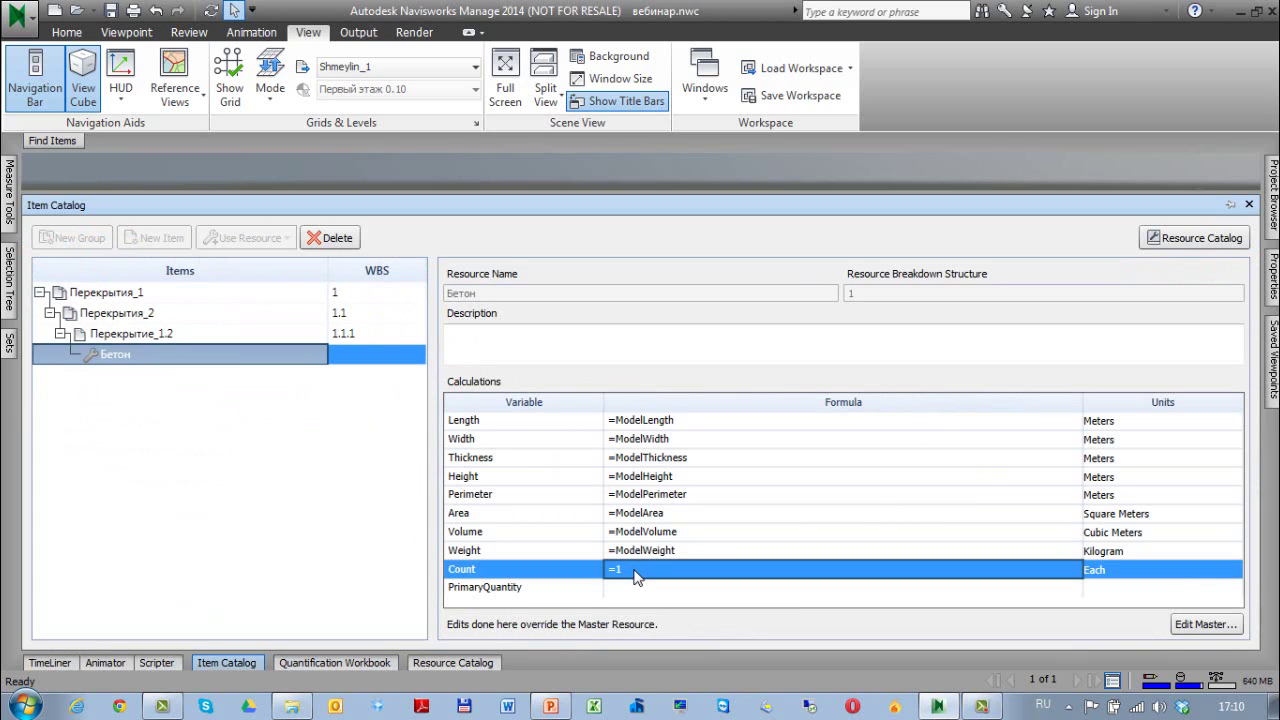
pyautogui.click(636, 577)
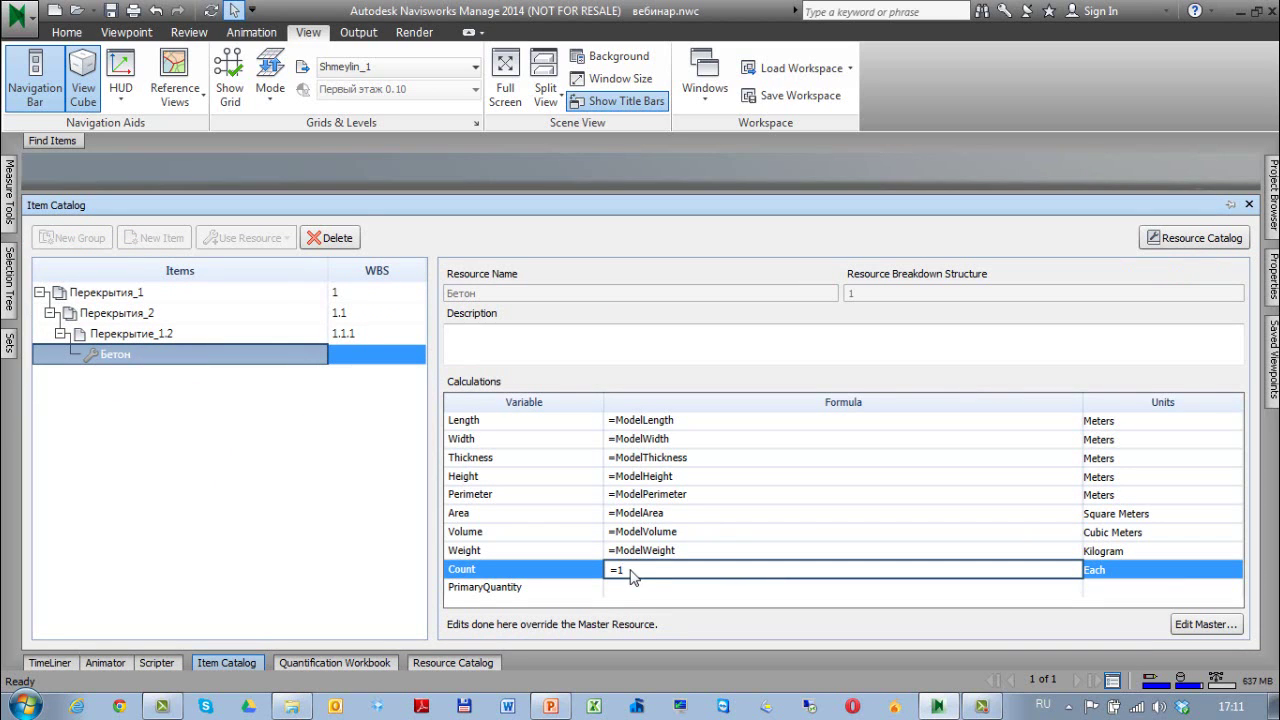
pyautogui.write('8')
pyautogui.write('2')
pyautogui.press('BackSpace')
pyautogui.write('2')
pyautogui.press('Return')
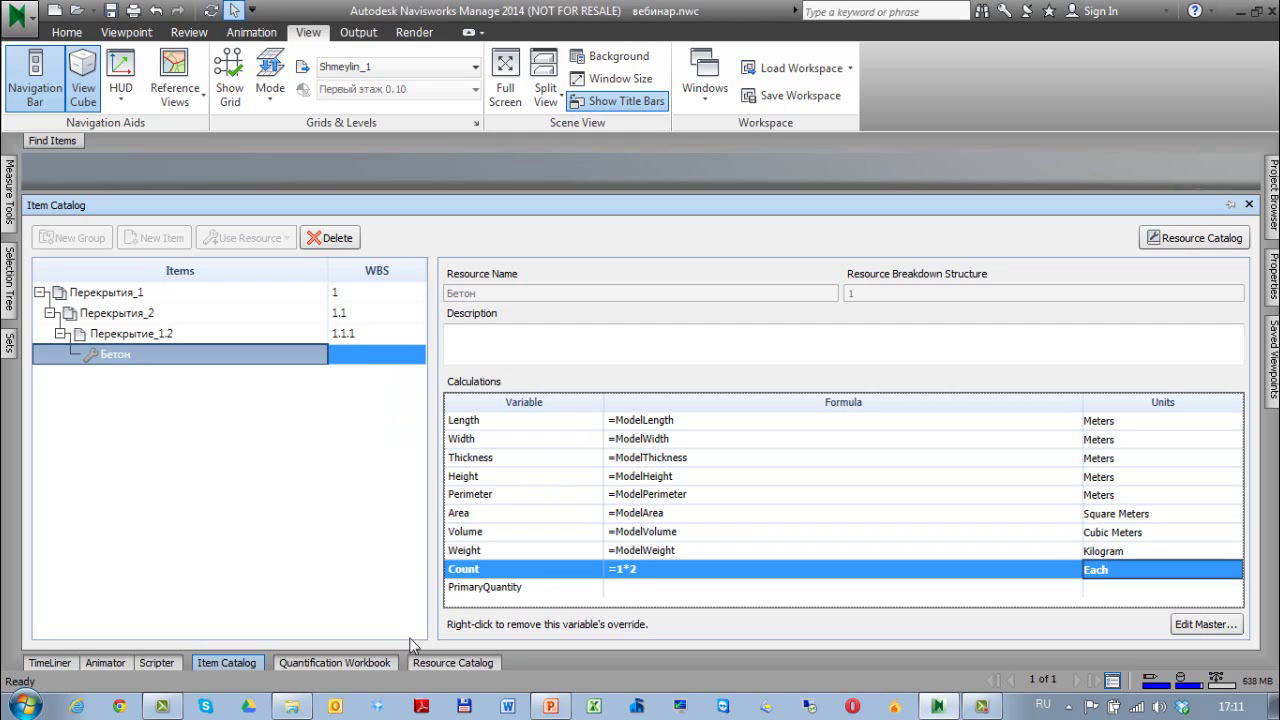
# - Compare the Count formula of the master Бетон resource with that of the Бетон resource under Перекрытие_1.2
pyautogui.click(432, 665)
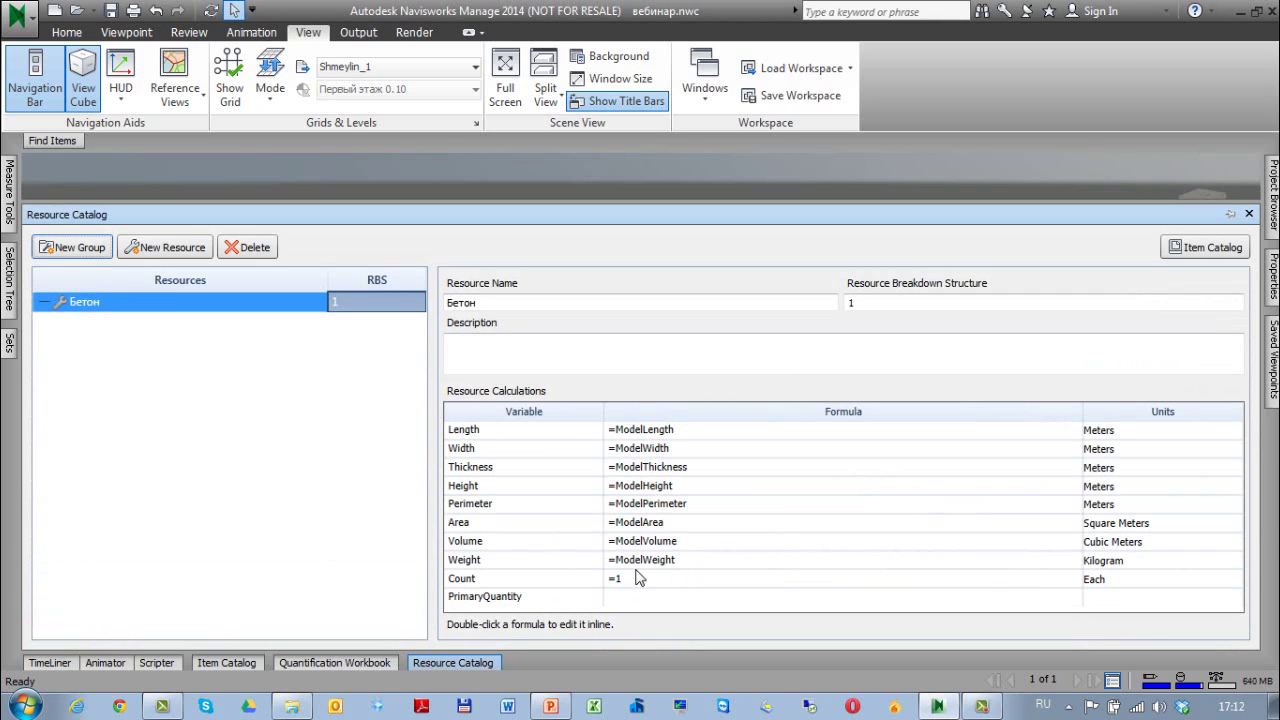
pyautogui.click(240, 663)
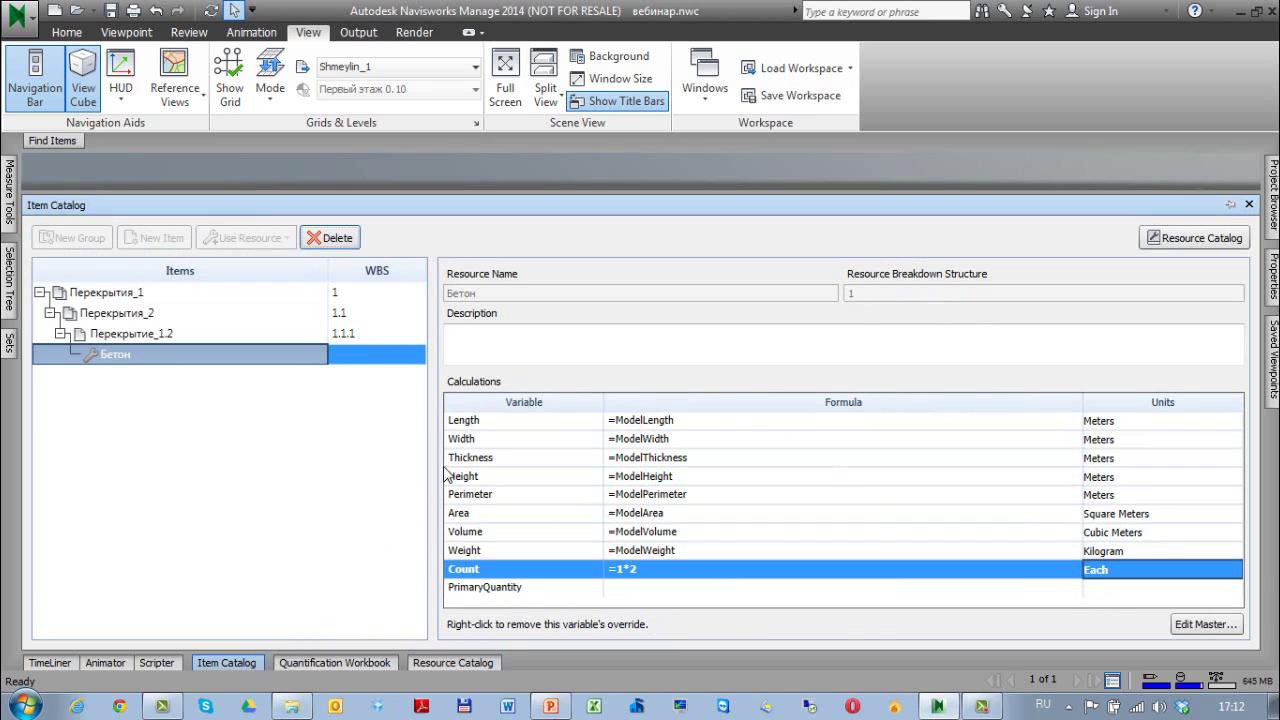
pyautogui.click(198, 456)
pyautogui.click(115, 358)
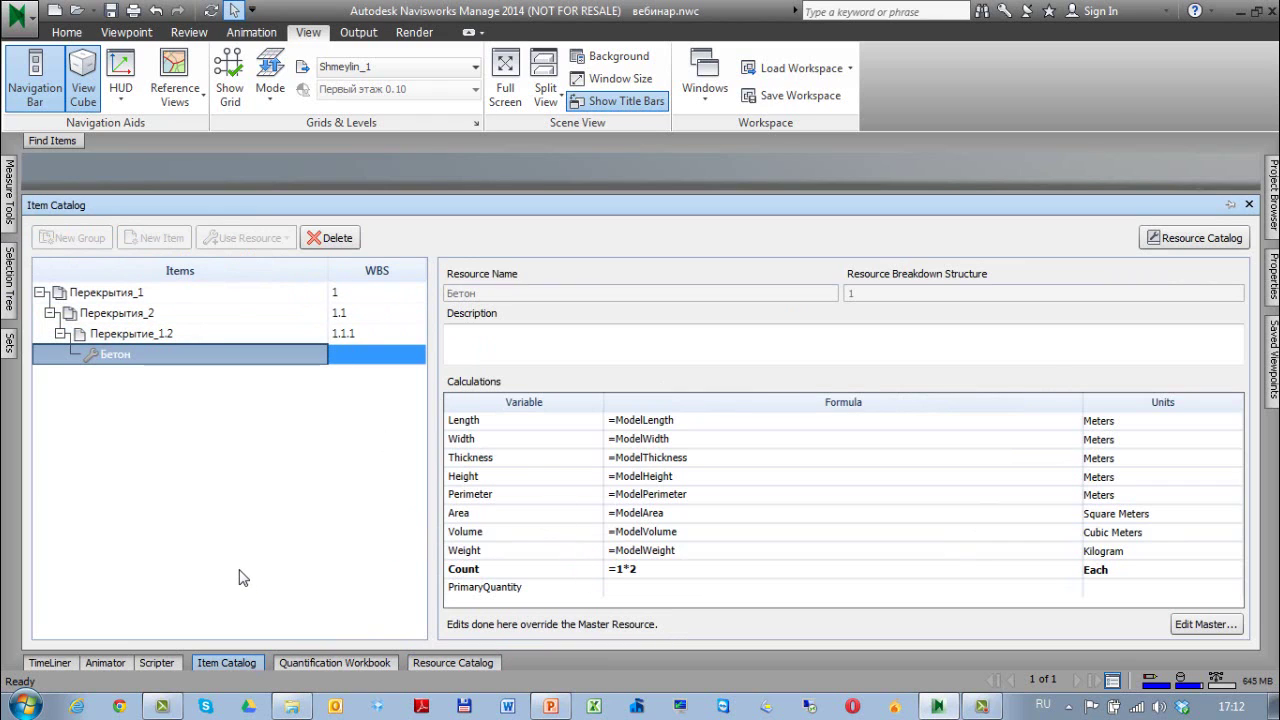
# - Take off the roof-level floor slab of the building's lower wing to the catalog item Перекрытие_1.2
pyautogui.click(260, 338)
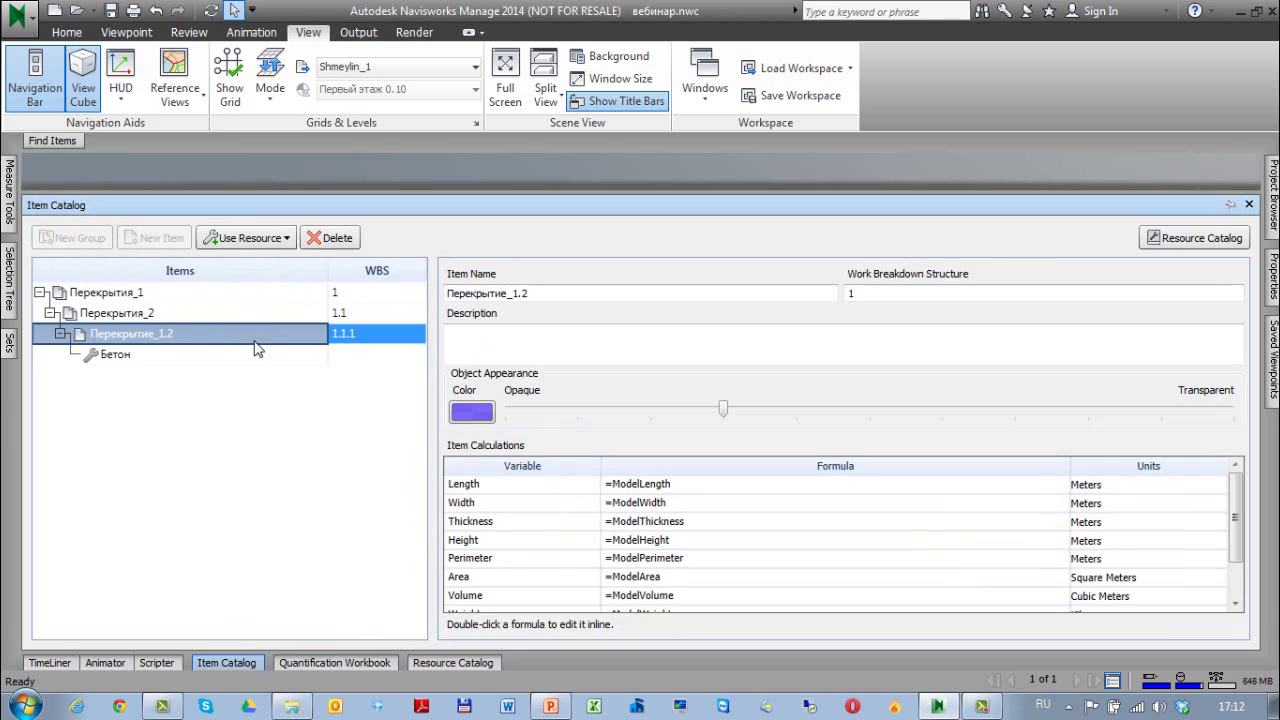
pyautogui.scroll(5, 678, 414)
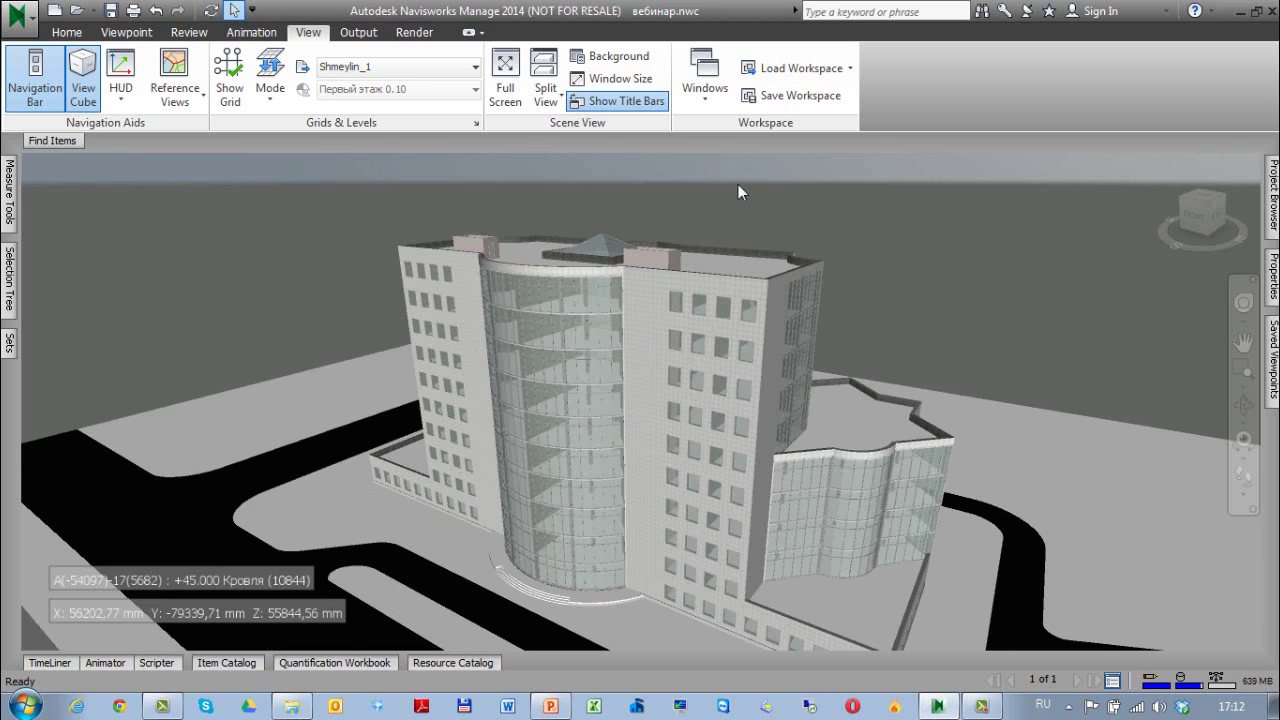
pyautogui.scroll(2, 736, 252)
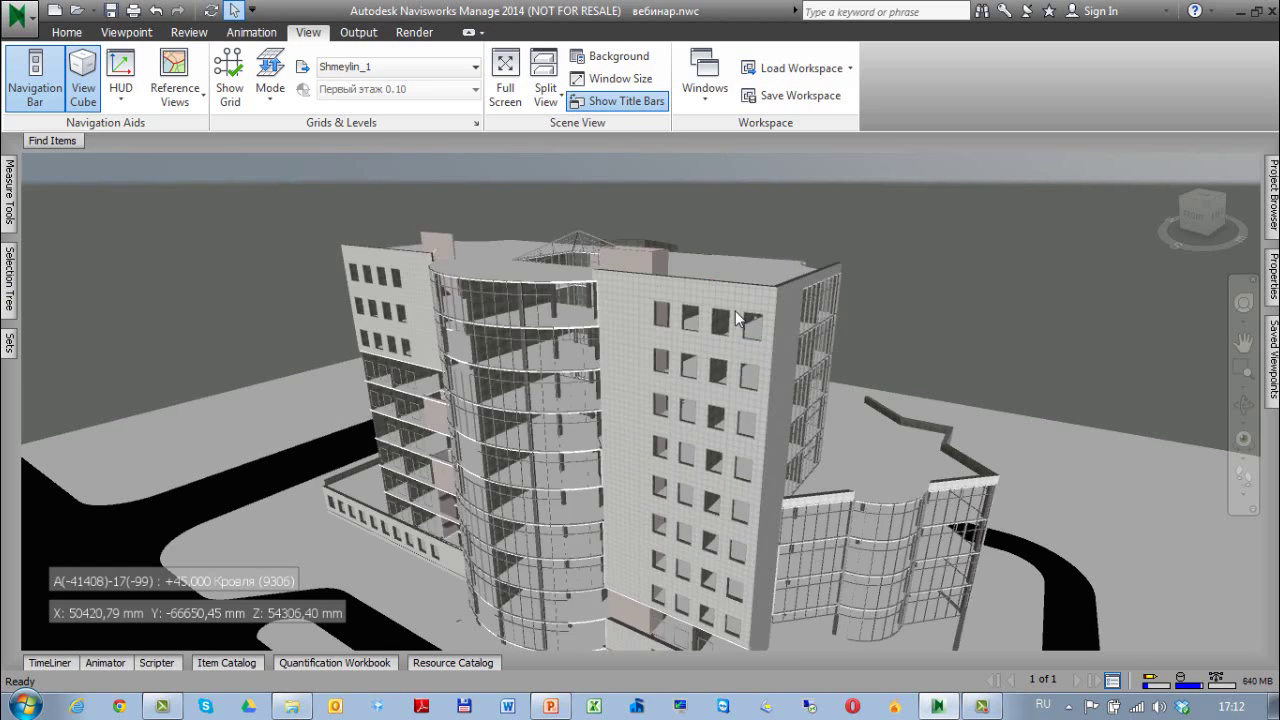
pyautogui.click(870, 472)
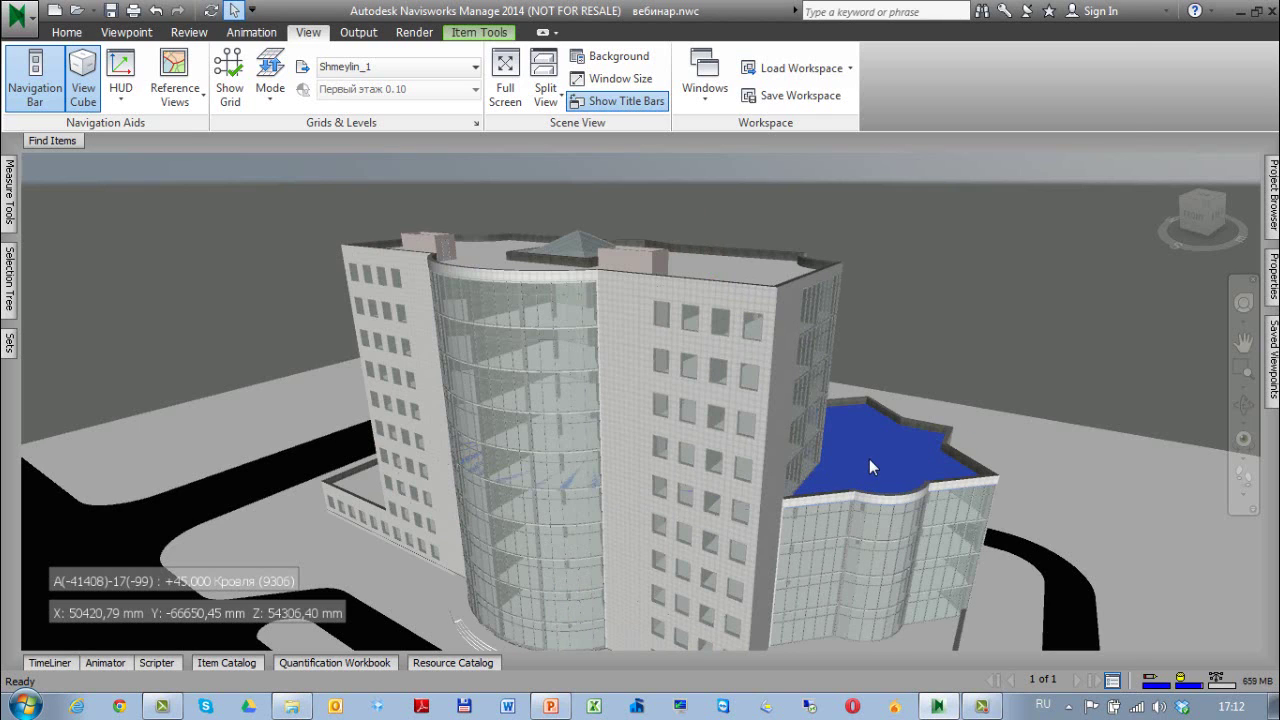
pyautogui.rightClick(869, 459)
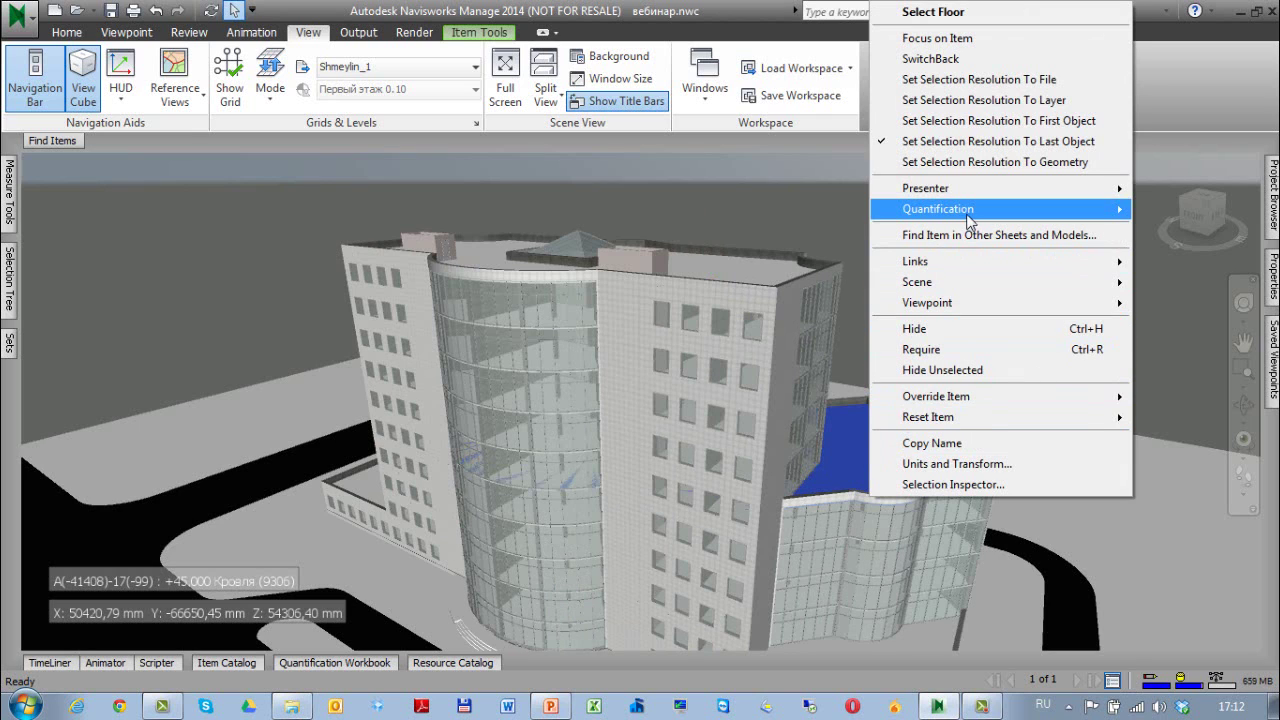
pyautogui.moveTo(968, 214)
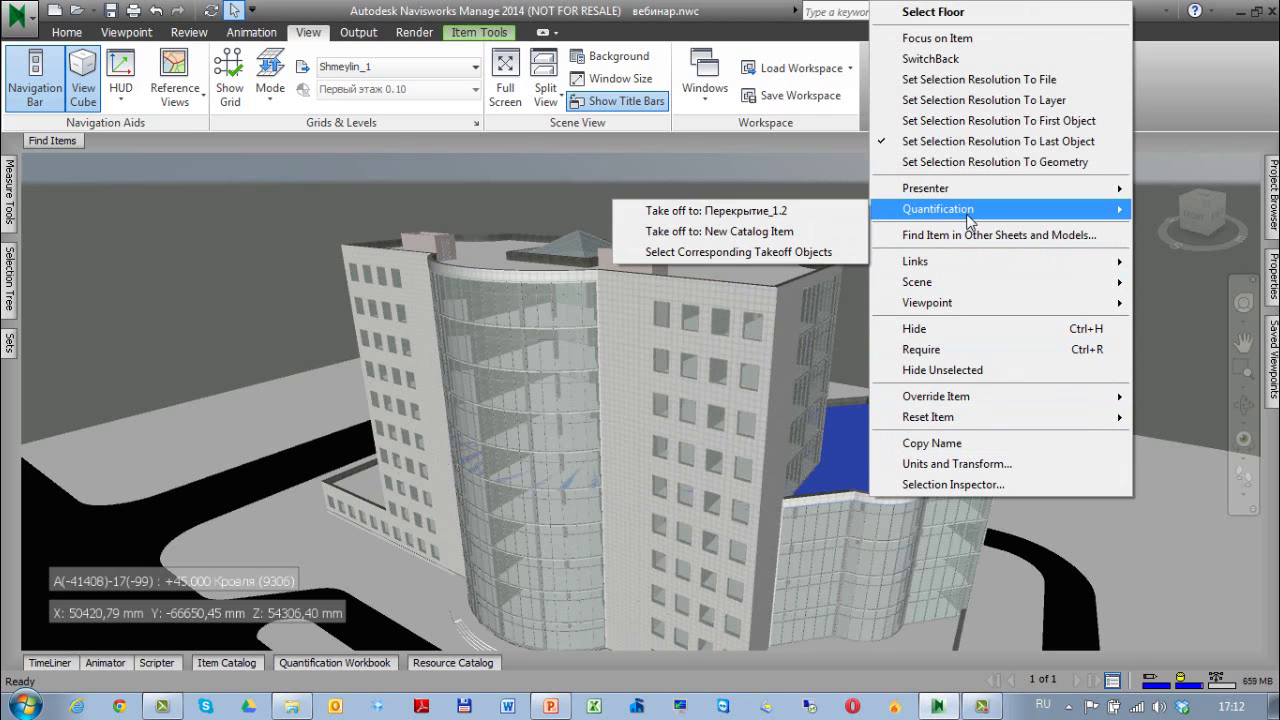
pyautogui.click(716, 212)
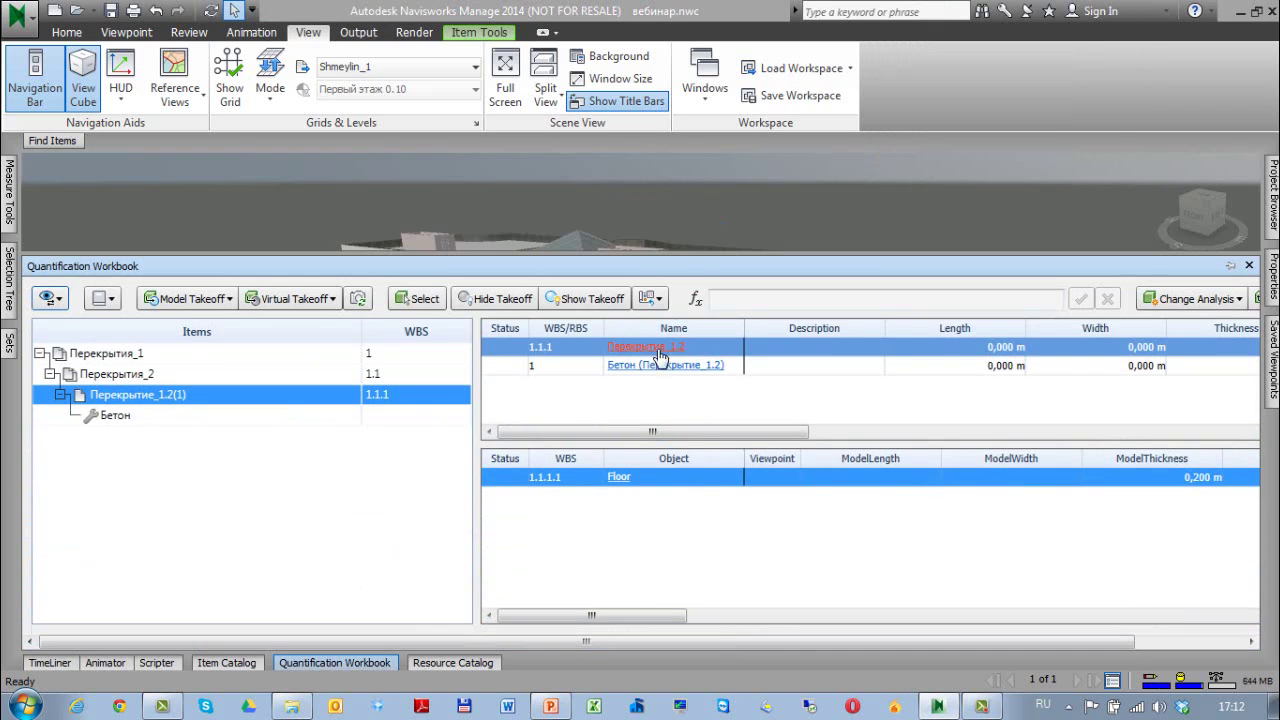
# - Examine the taken-off Floor object's model perimeter, area and volume values in the Quantification Workbook
pyautogui.moveTo(612, 616); pyautogui.dragTo(897, 626)
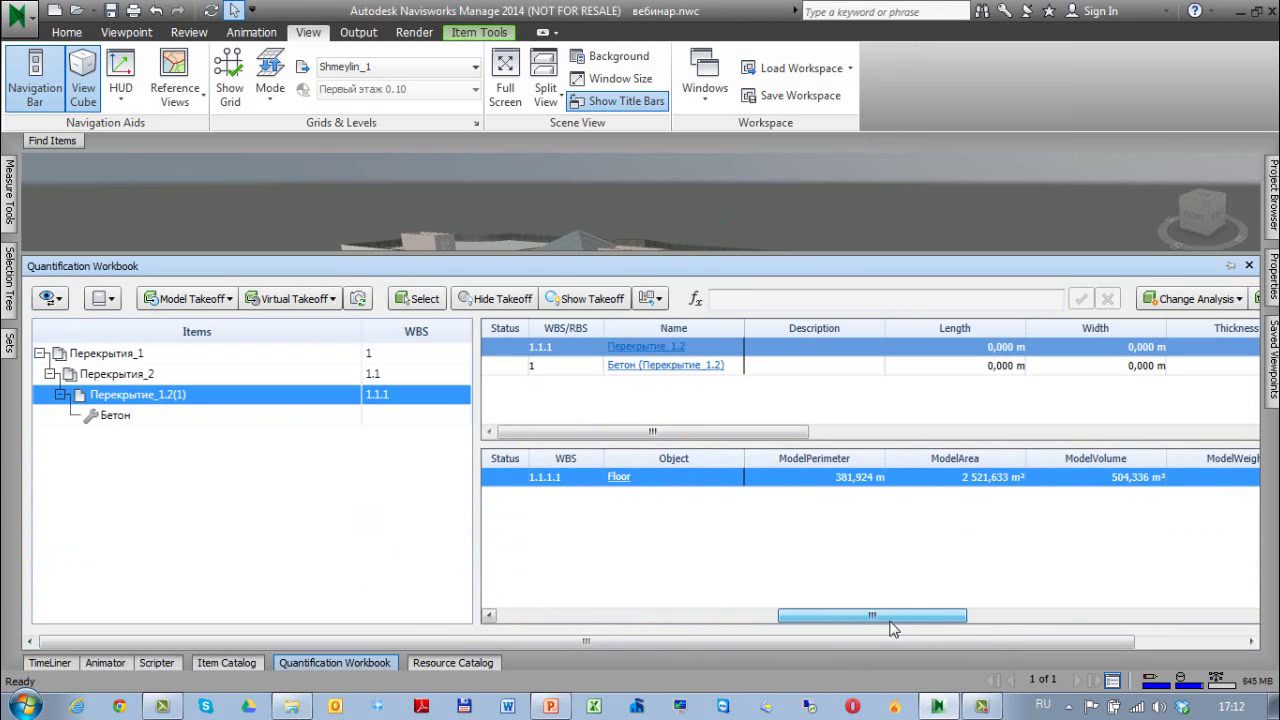
pyautogui.click(858, 477)
pyautogui.click(940, 477)
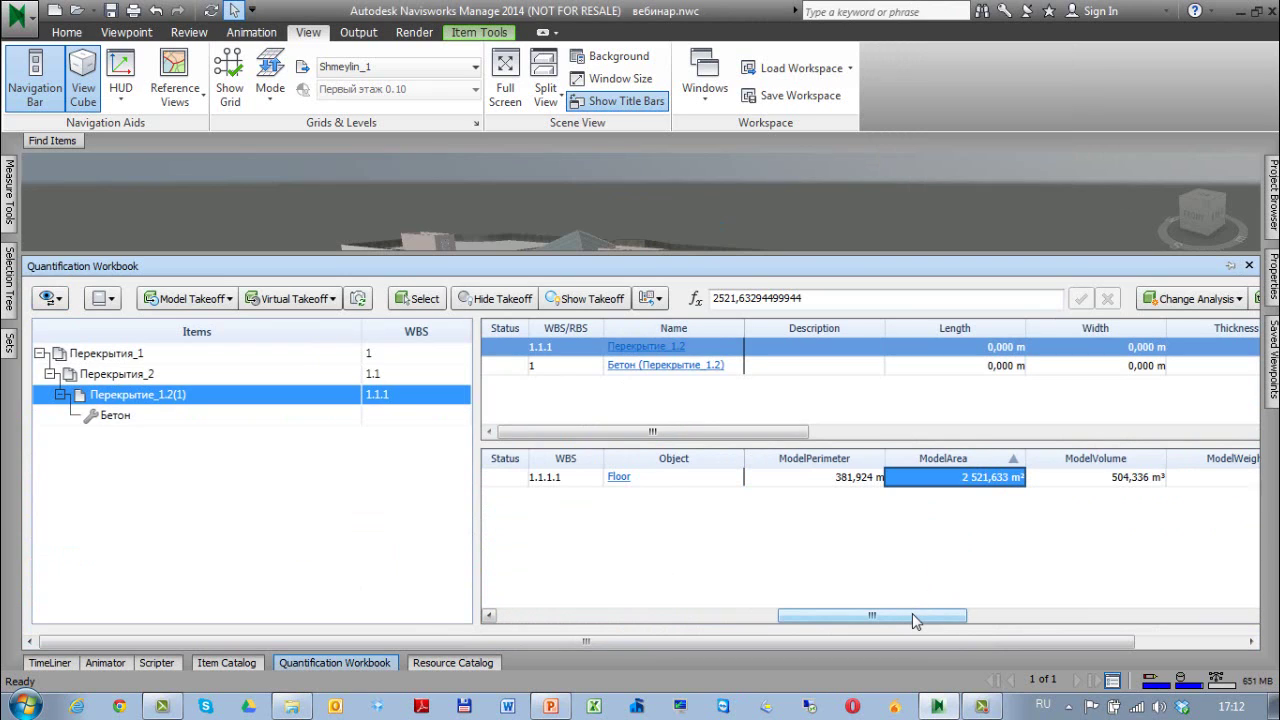
pyautogui.click(1105, 477)
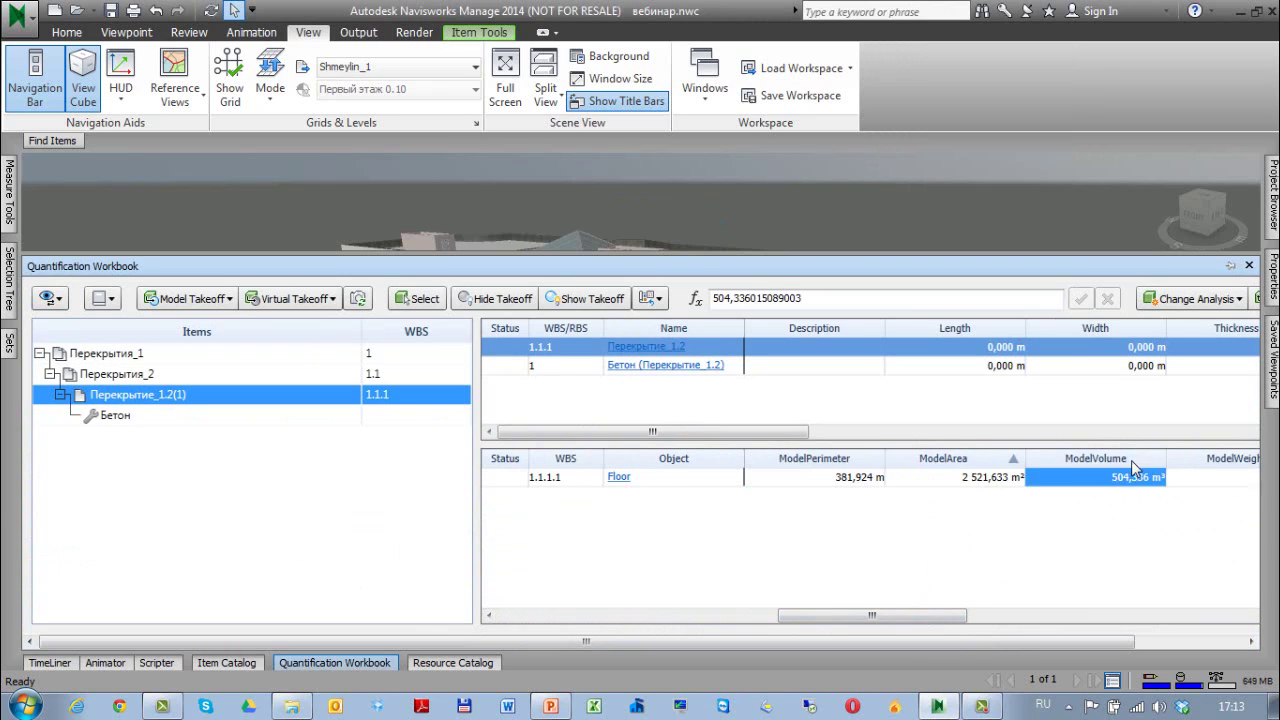
pyautogui.moveTo(870, 615); pyautogui.dragTo(1170, 617)
# - Examine the volume, weight and count of the Бетон (Перекрытие_1.2) row and inspect the formula behind its Count
pyautogui.click(695, 367)
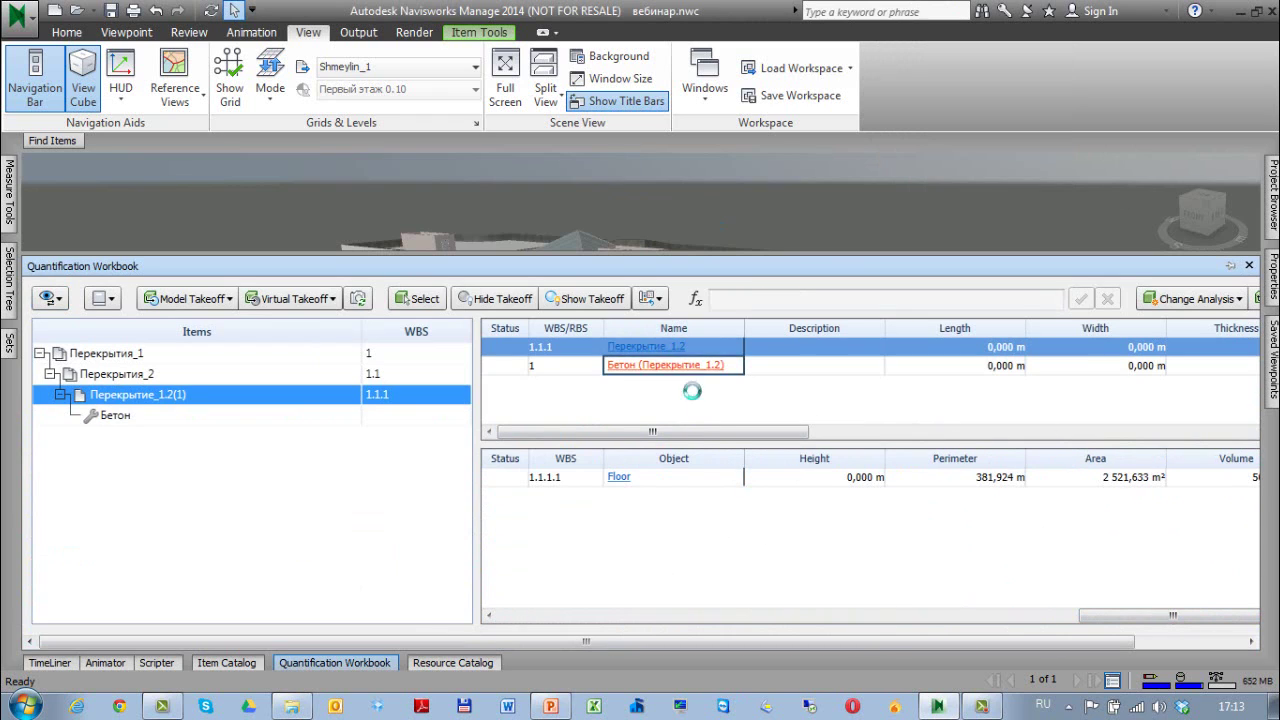
pyautogui.moveTo(681, 435); pyautogui.dragTo(1171, 434)
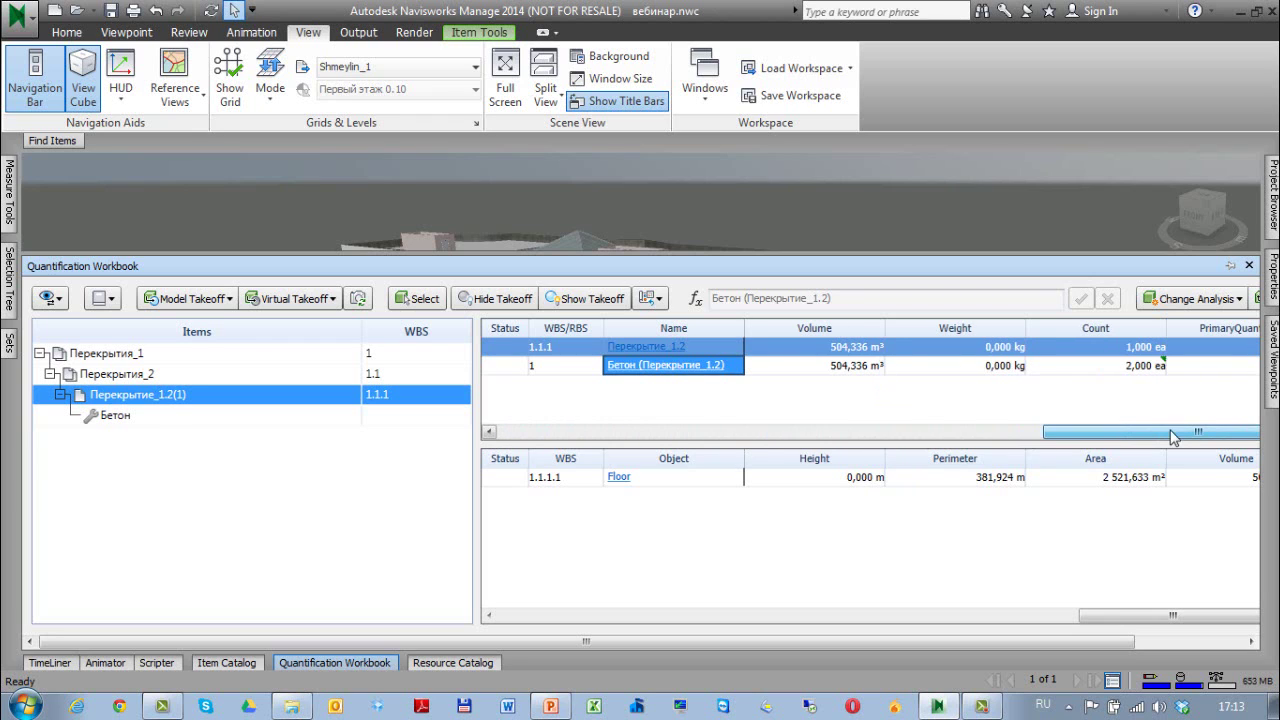
pyautogui.click(1150, 366)
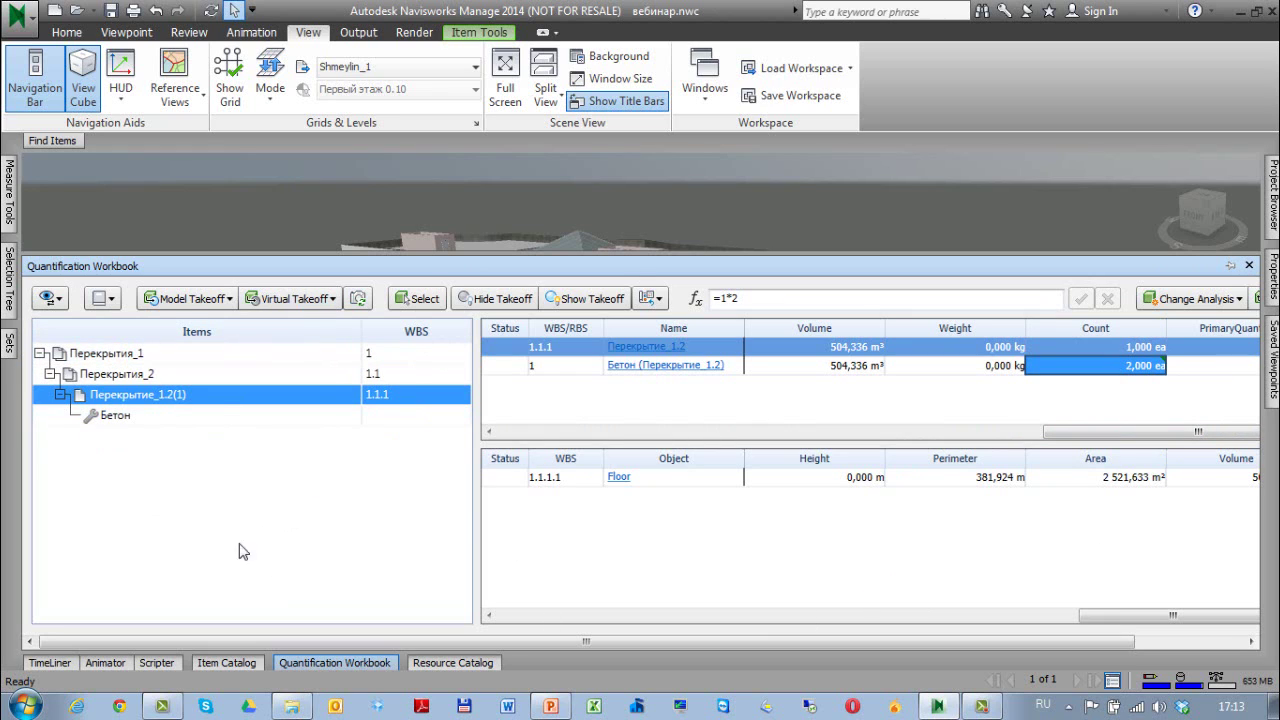
# - Open the Volume formula of the item Перекрытие_1.2 for editing in the Item Catalog
pyautogui.click(226, 662)
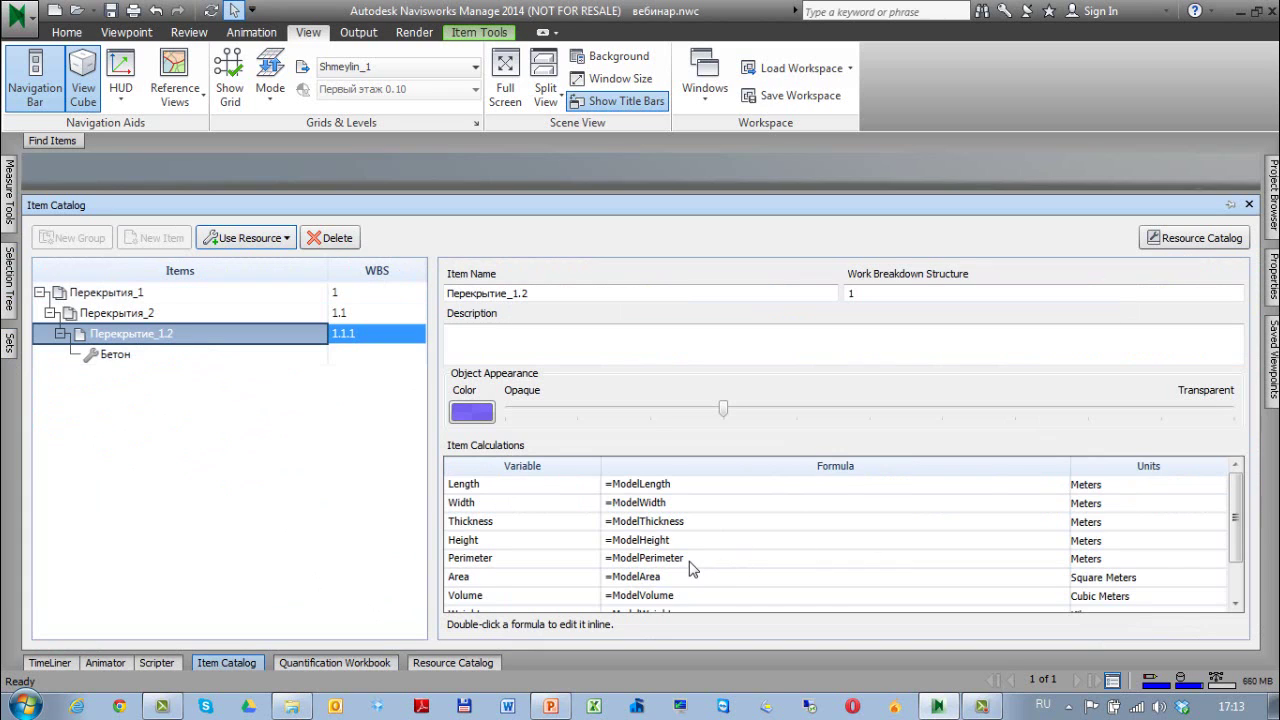
pyautogui.doubleClick(686, 597)
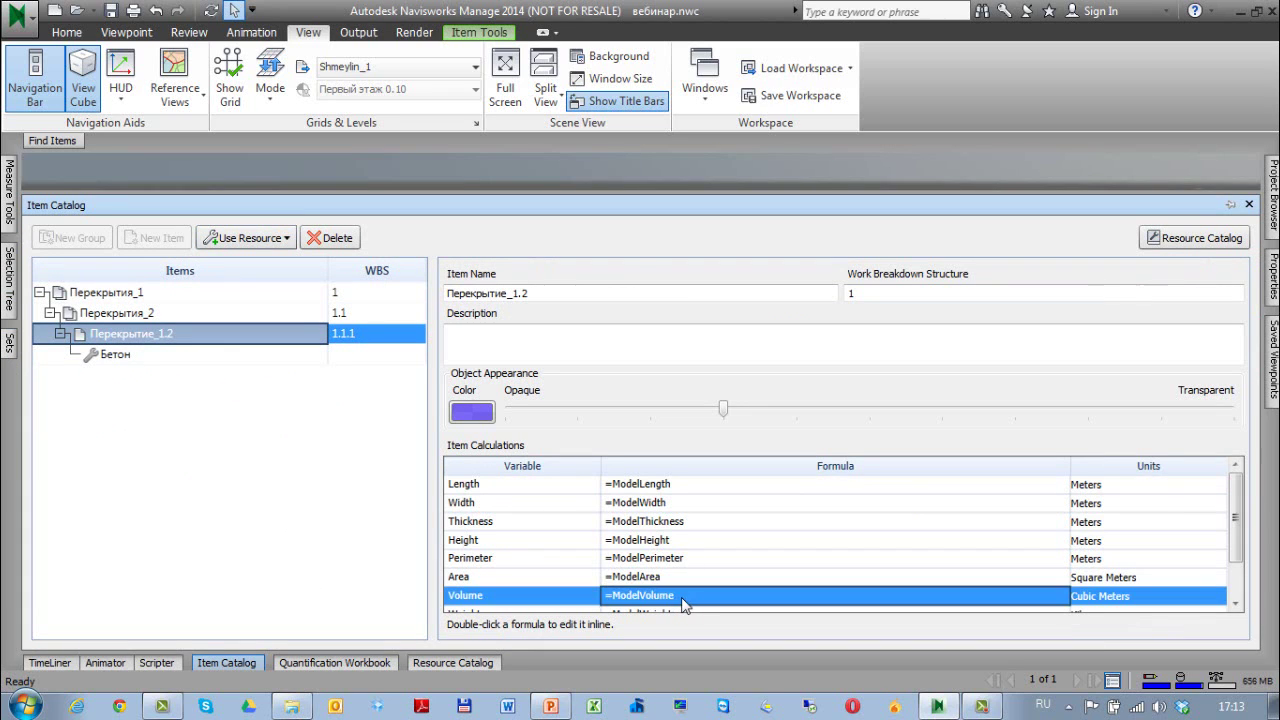